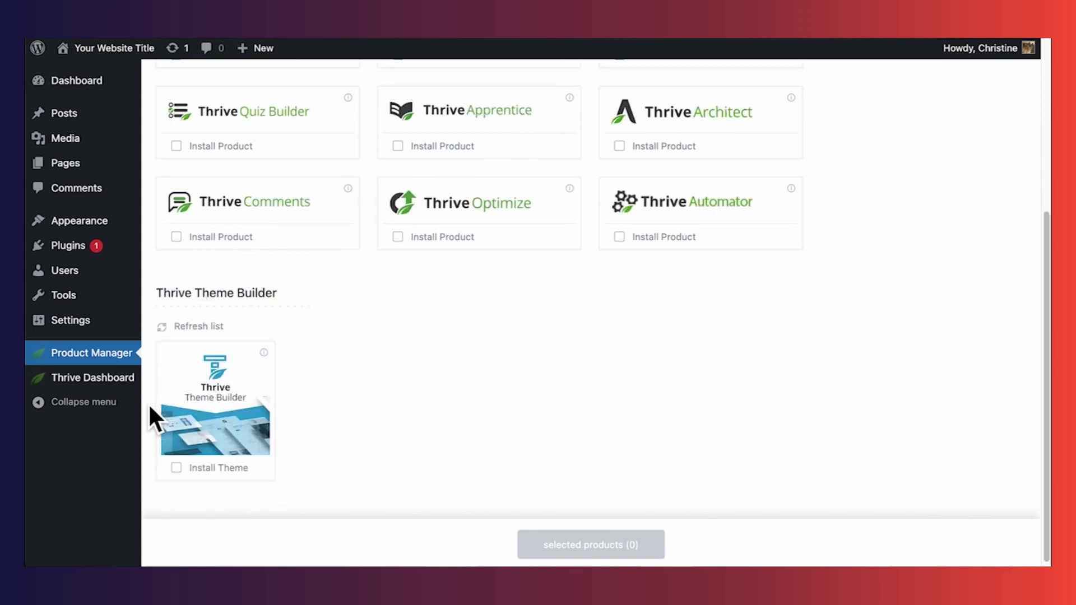
# Select the Thrive Theme Builder theme for installation and open the theme builder's page templates
pyautogui.click(176, 467)
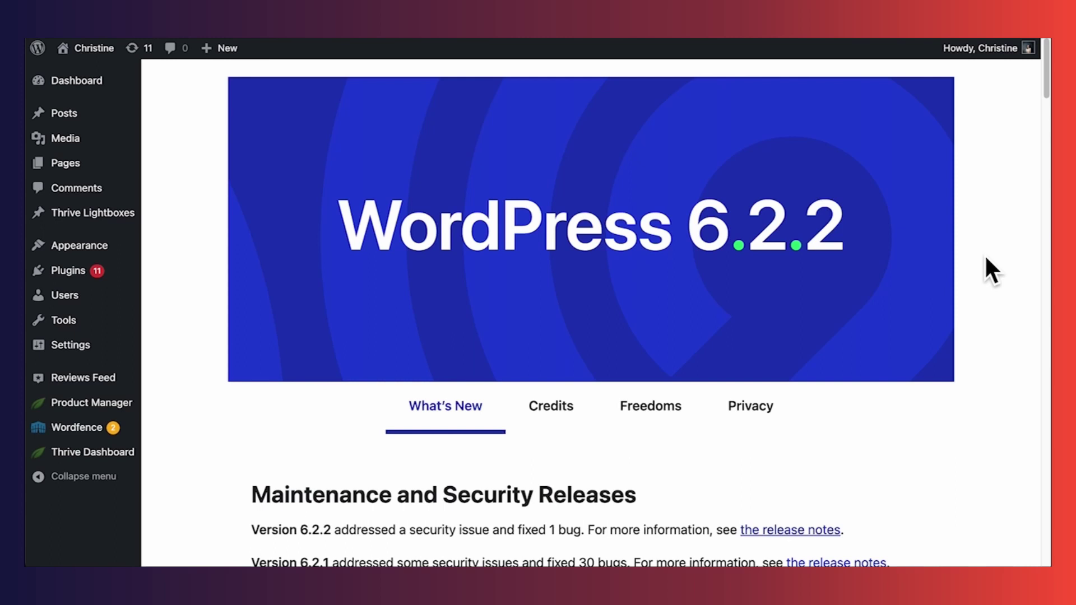
pyautogui.click(125, 452)
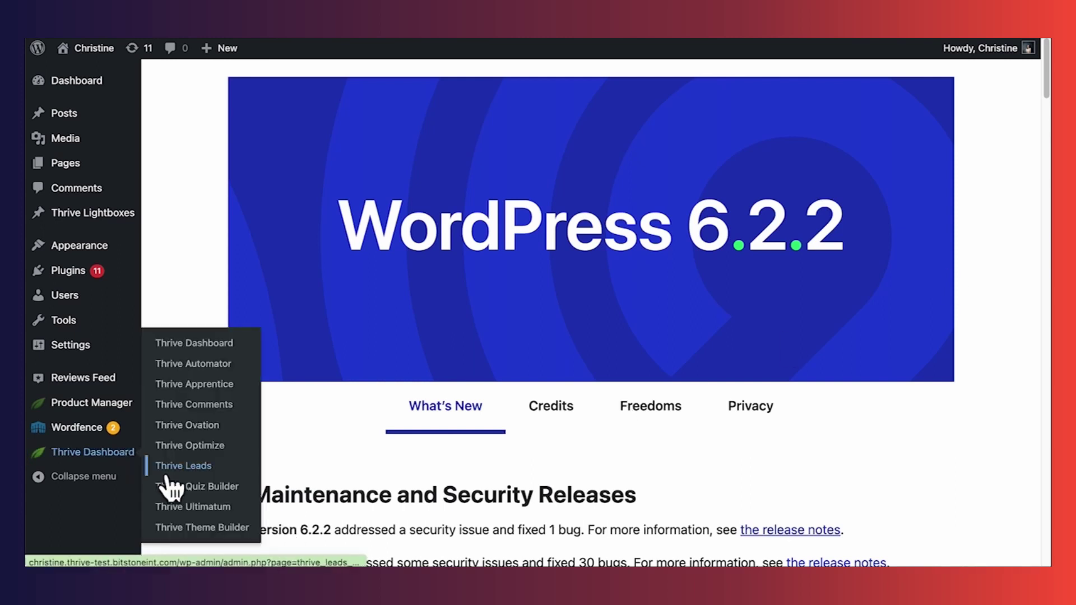
pyautogui.click(185, 528)
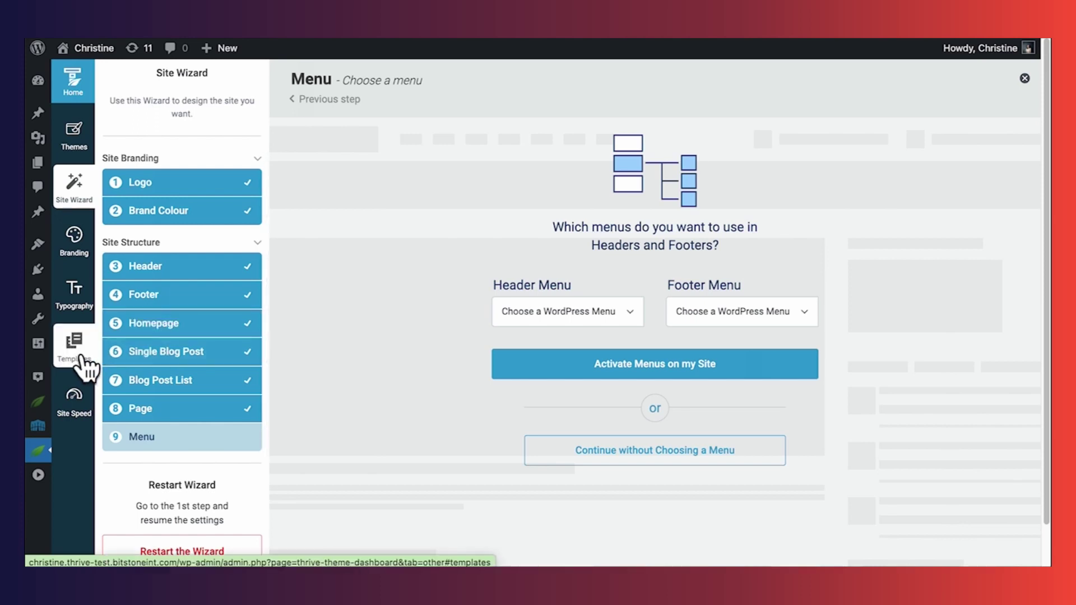
pyautogui.click(82, 359)
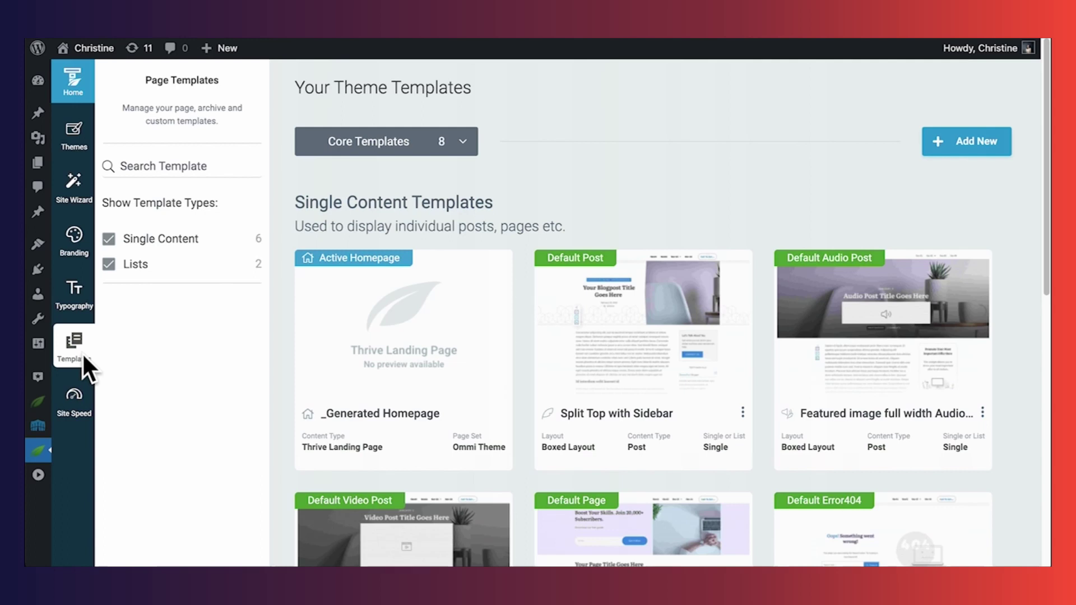
# Examine the core single content and list templates available in the theme
pyautogui.moveTo(319, 311)
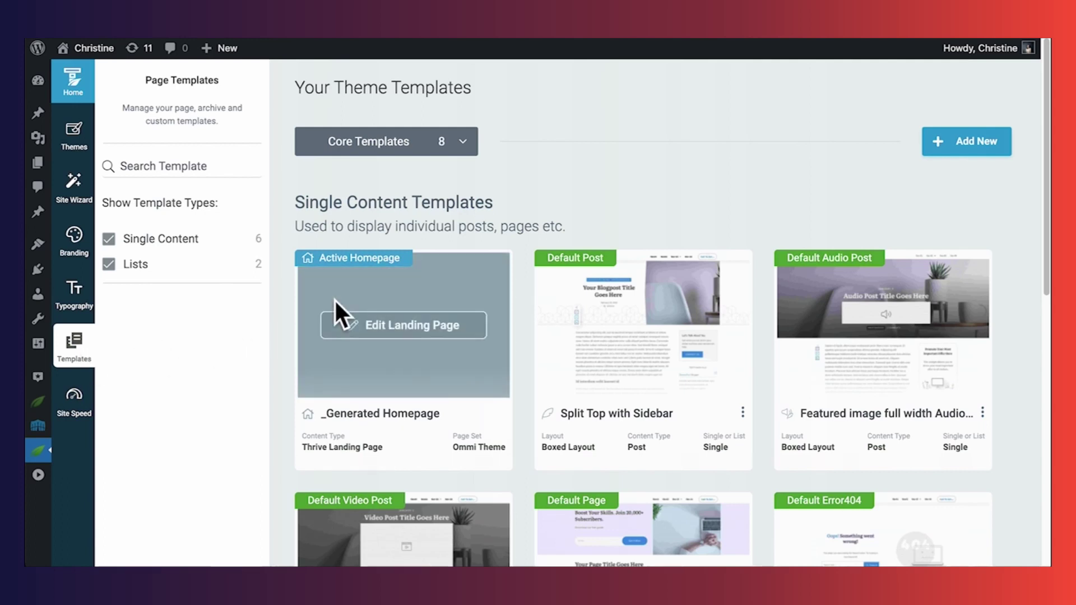
pyautogui.moveTo(573, 285)
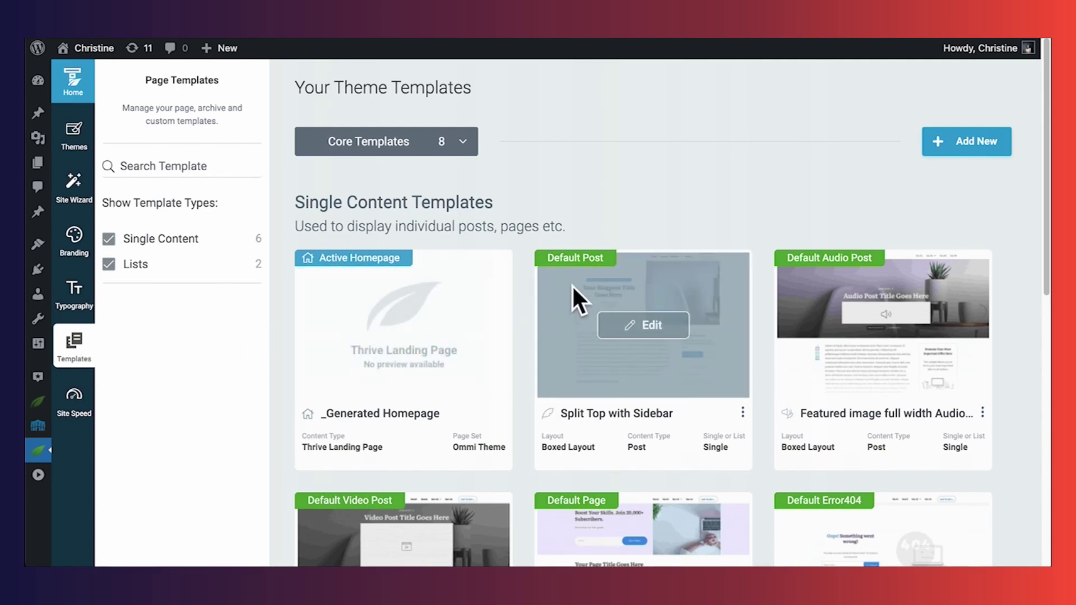
pyautogui.moveTo(798, 277)
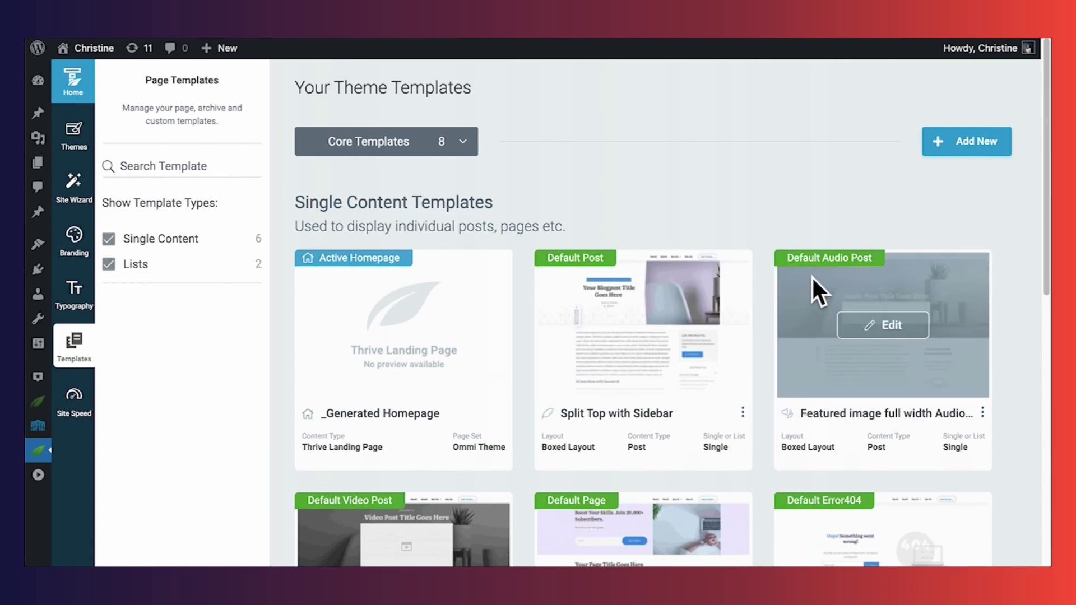
pyautogui.scroll(-3, 811, 275)
pyautogui.moveTo(307, 343)
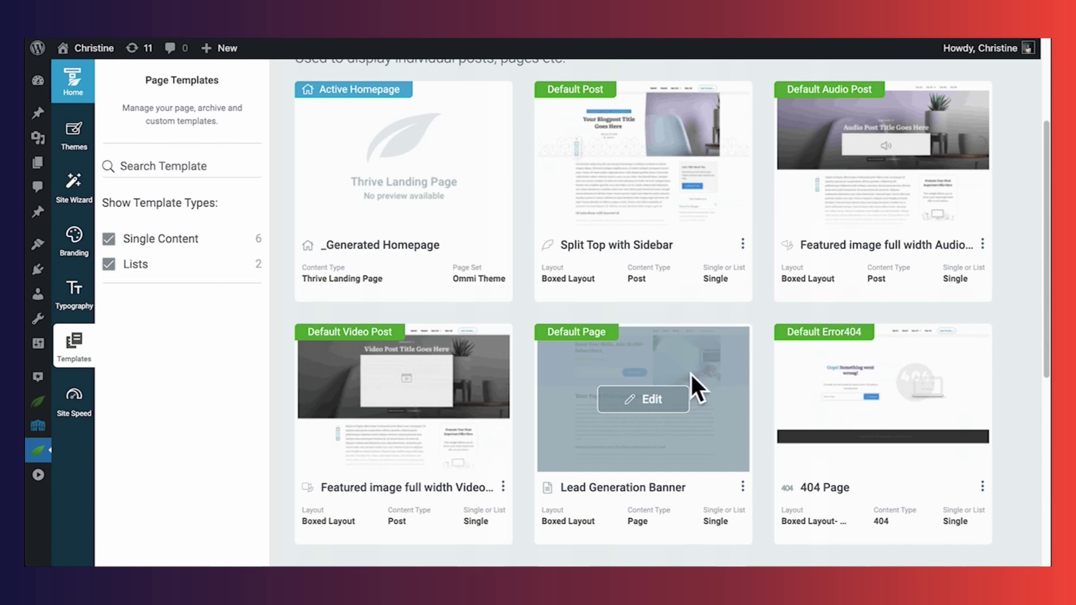
pyautogui.moveTo(813, 354)
pyautogui.scroll(-5, 812, 354)
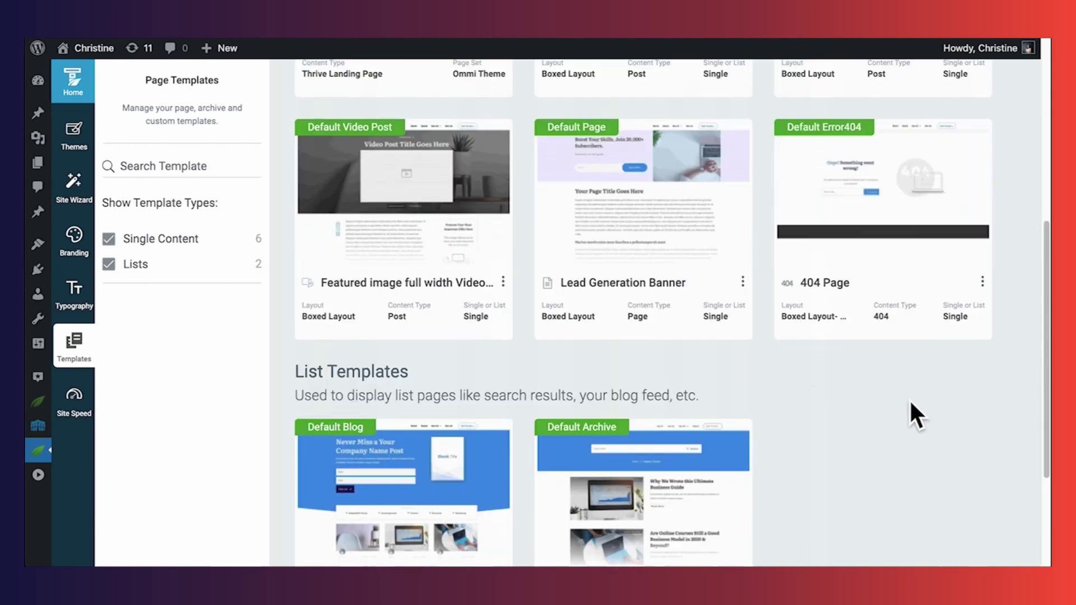
pyautogui.scroll(8, 911, 403)
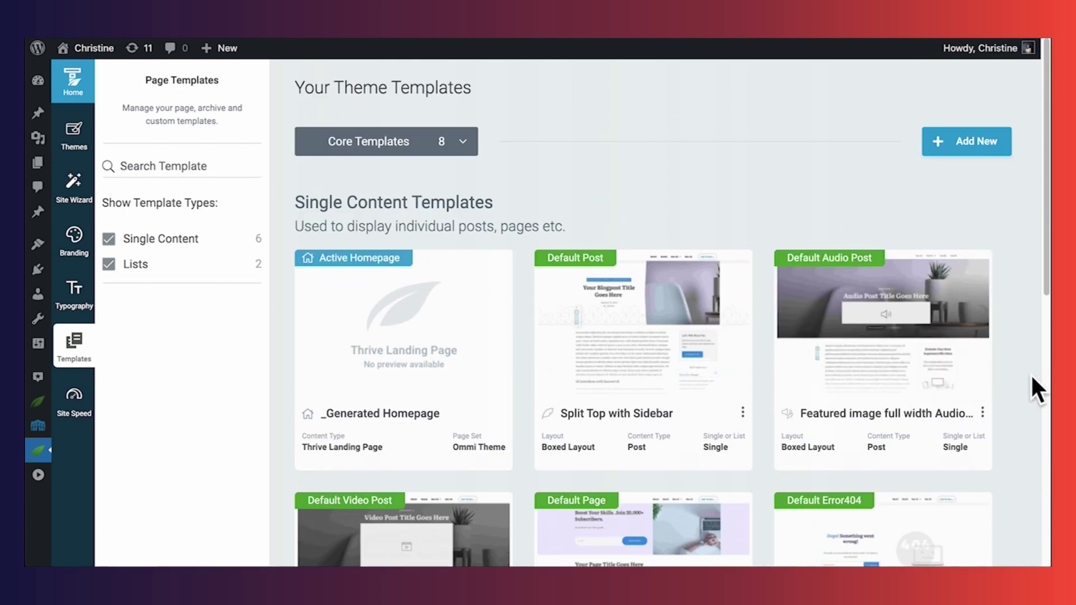
pyautogui.moveTo(896, 379)
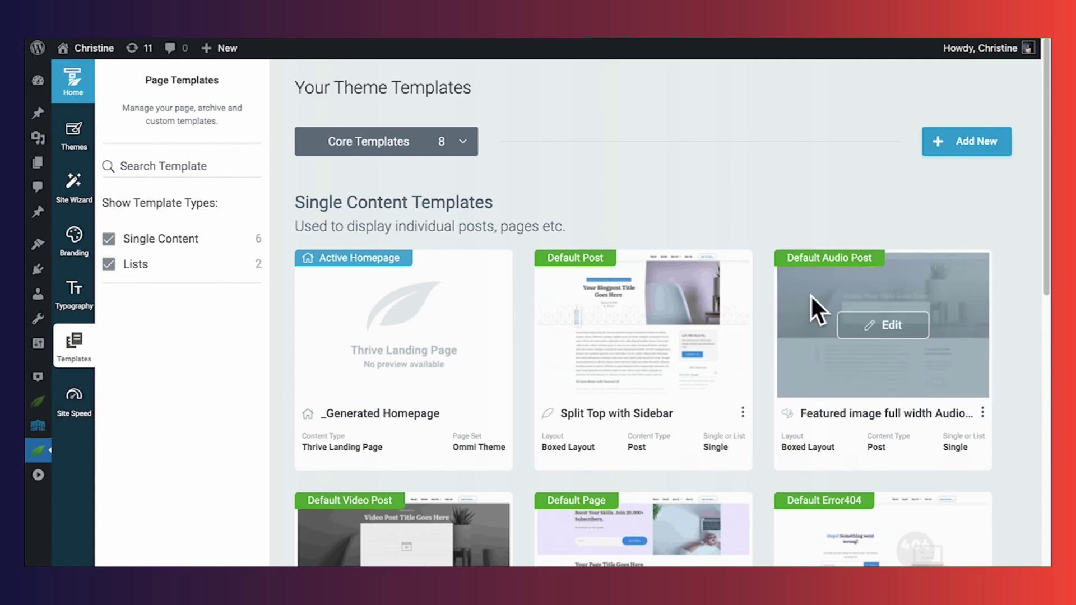
# Open the default audio post template for editing and inspect its page layout and the date text above the title
pyautogui.click(885, 335)
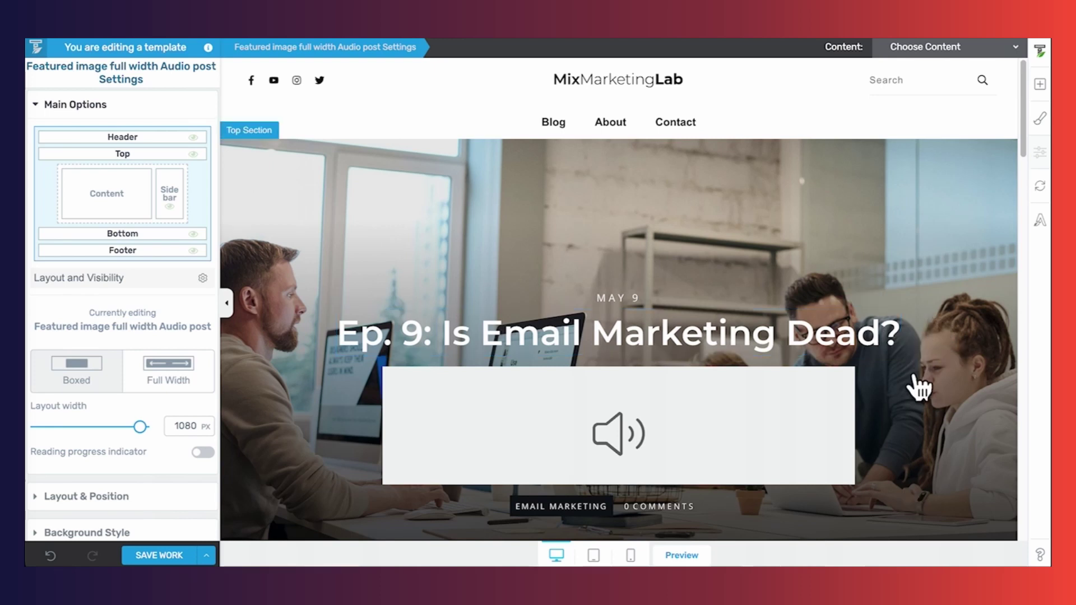
pyautogui.scroll(-7, 918, 400)
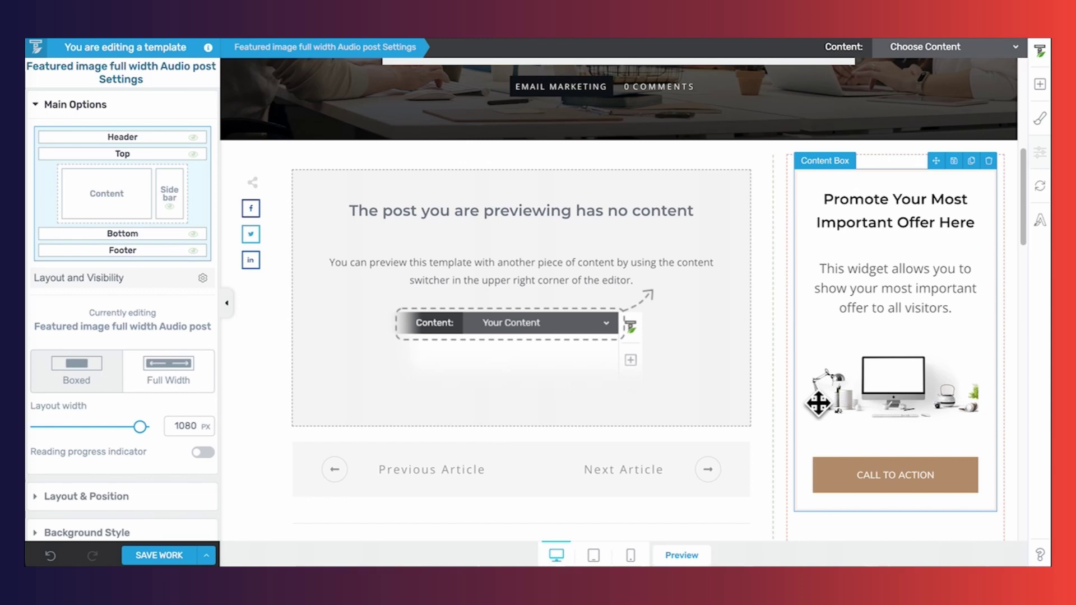
pyautogui.scroll(3, 818, 403)
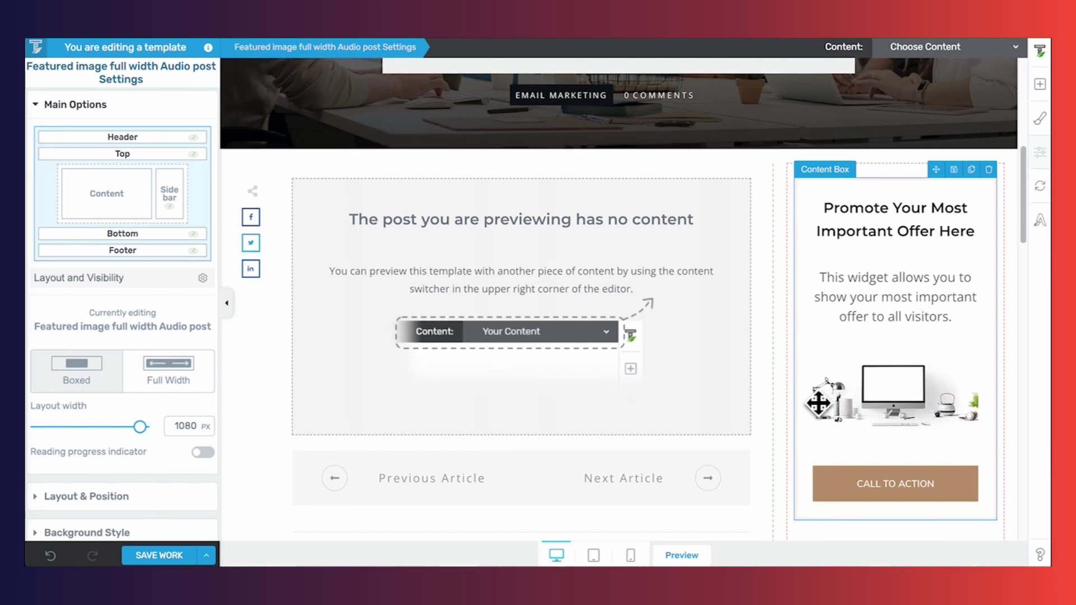
pyautogui.scroll(3, 818, 402)
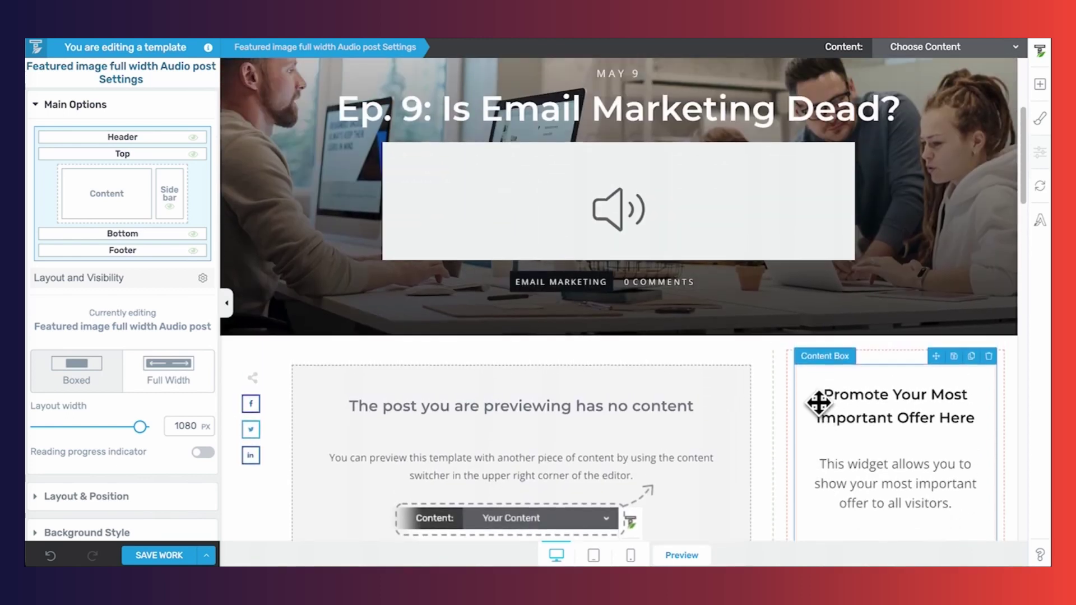
pyautogui.scroll(1, 819, 402)
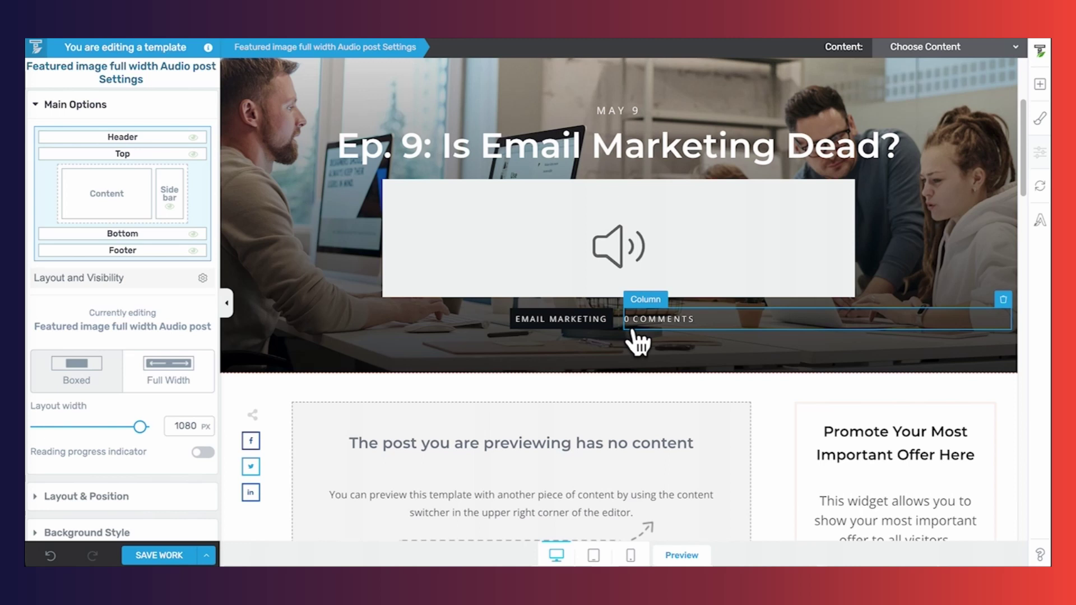
pyautogui.tripleClick(617, 111)
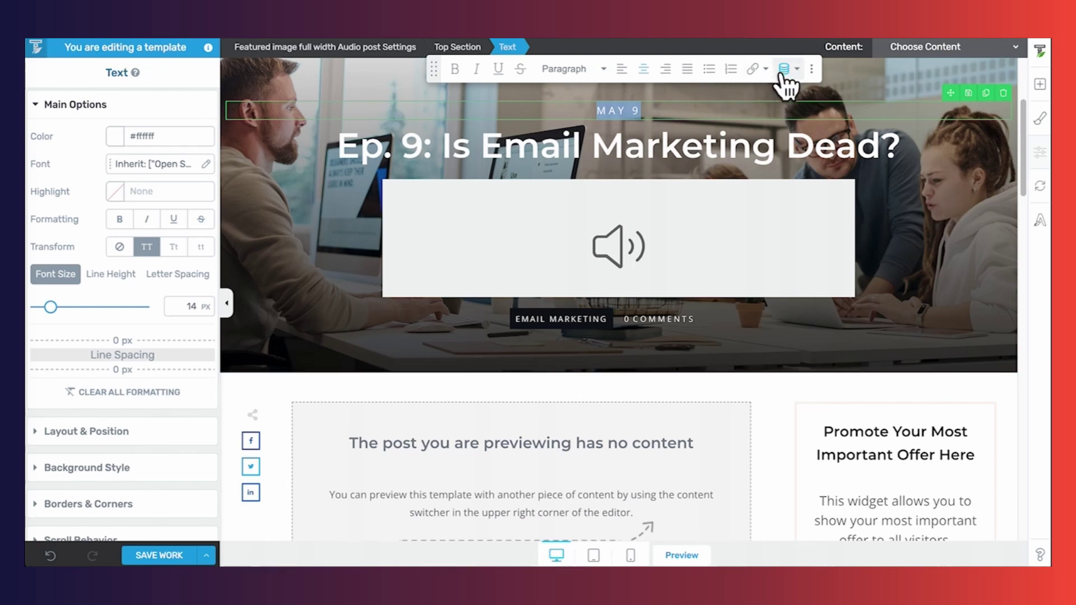
# Replace the episode title heading in the top section with dynamic text from the Post source, using the Post title option
pyautogui.click(746, 149)
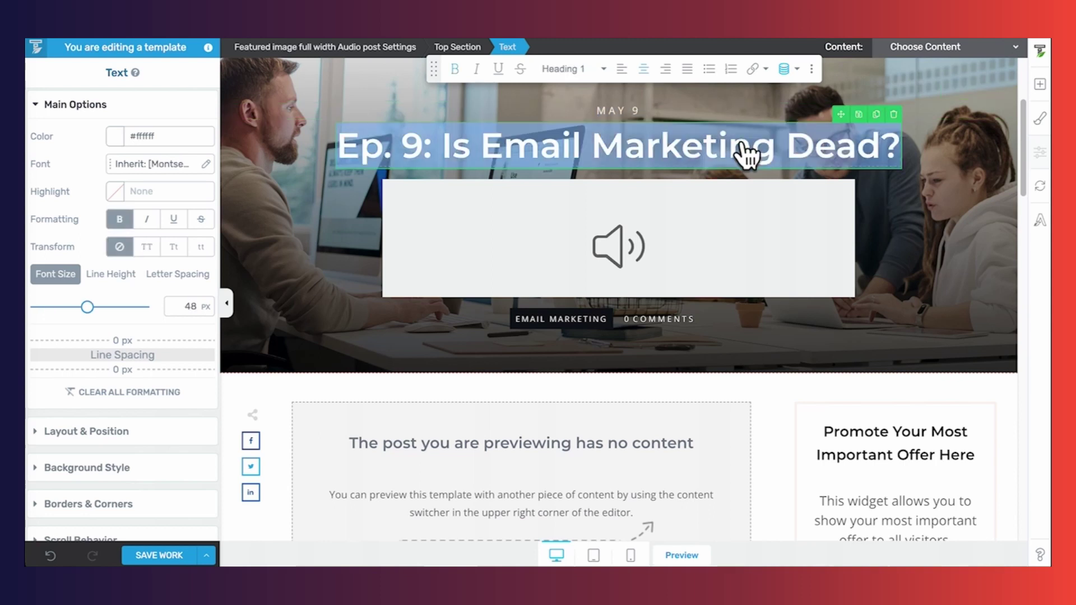
pyautogui.press('BackSpace')
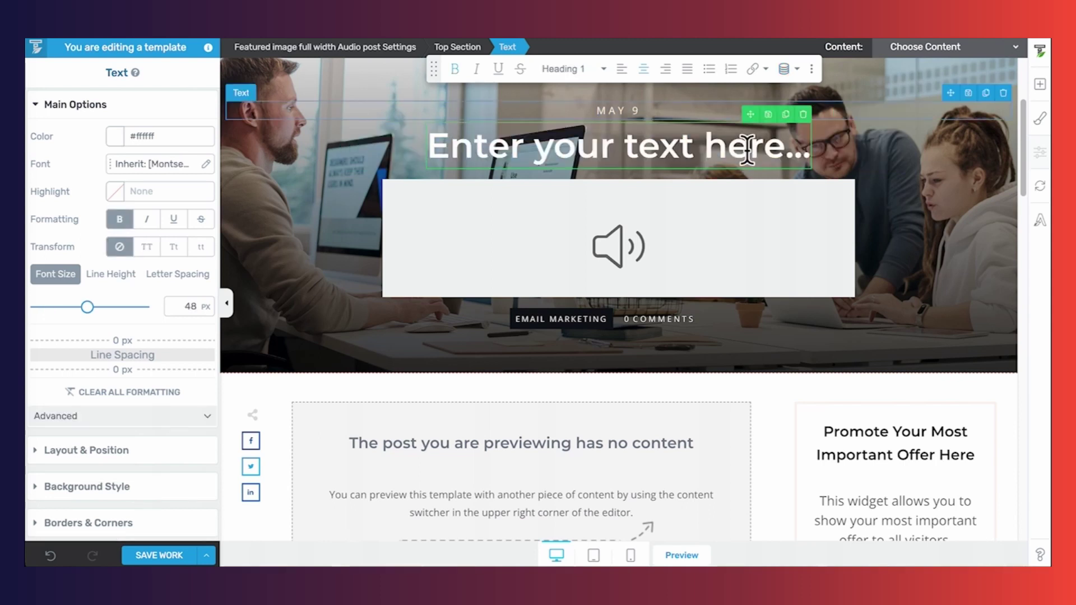
pyautogui.click(784, 68)
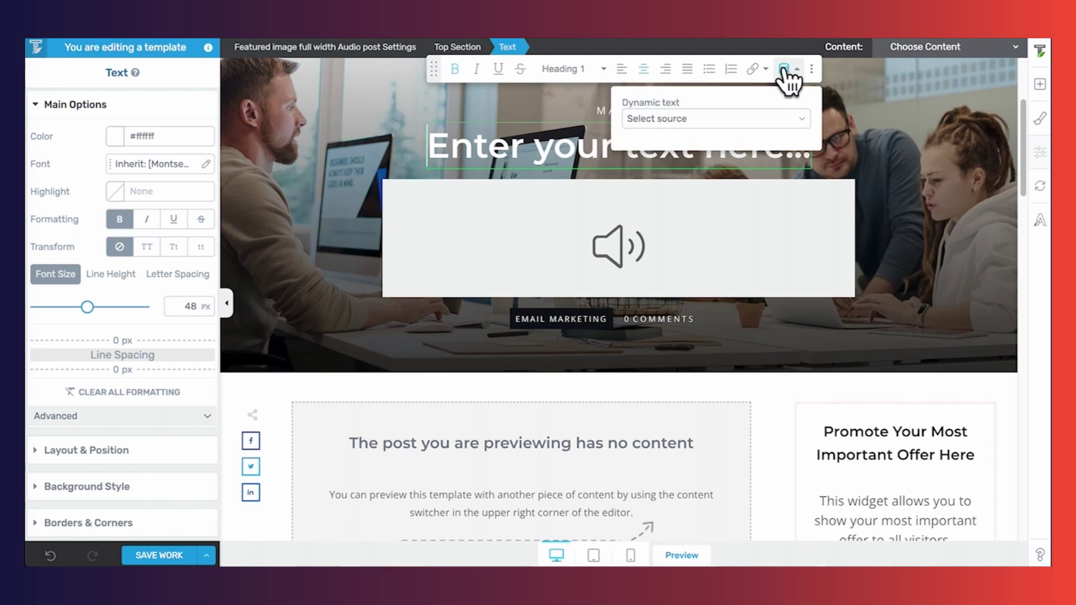
pyautogui.click(721, 118)
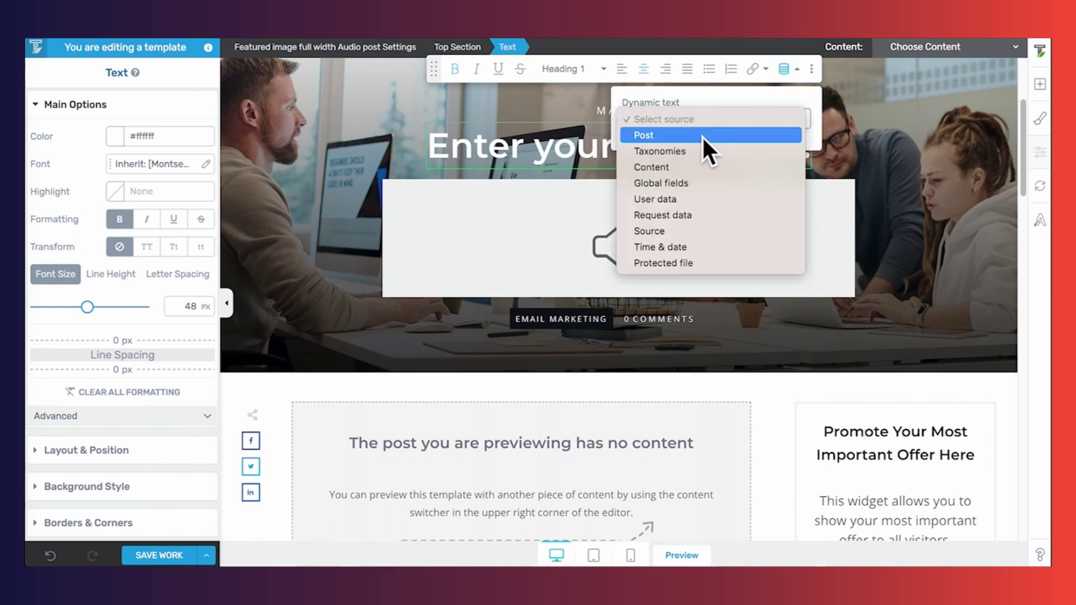
pyautogui.click(702, 136)
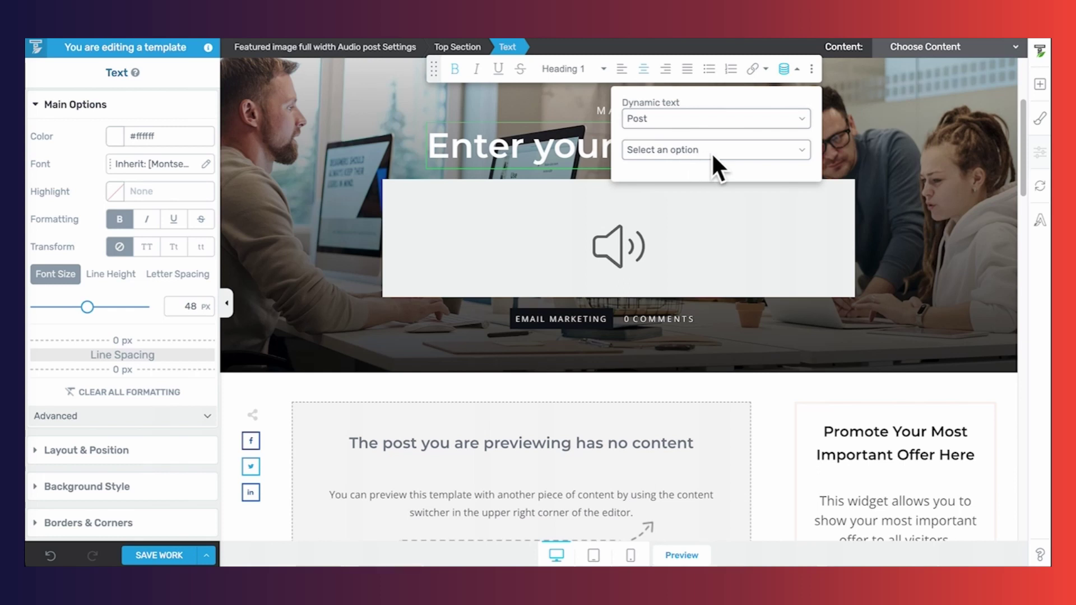
pyautogui.click(713, 155)
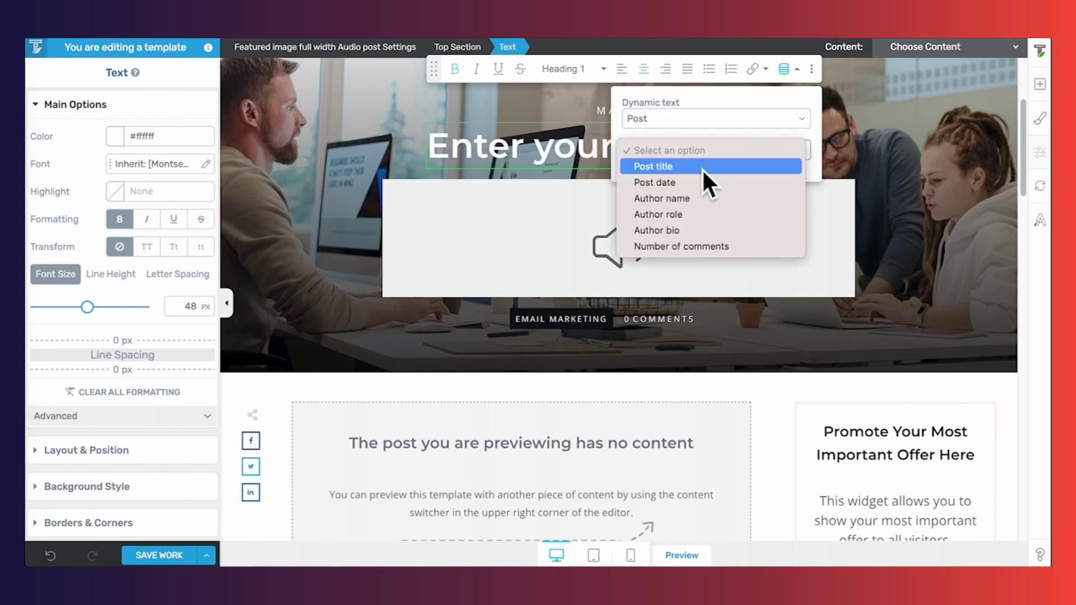
pyautogui.click(701, 168)
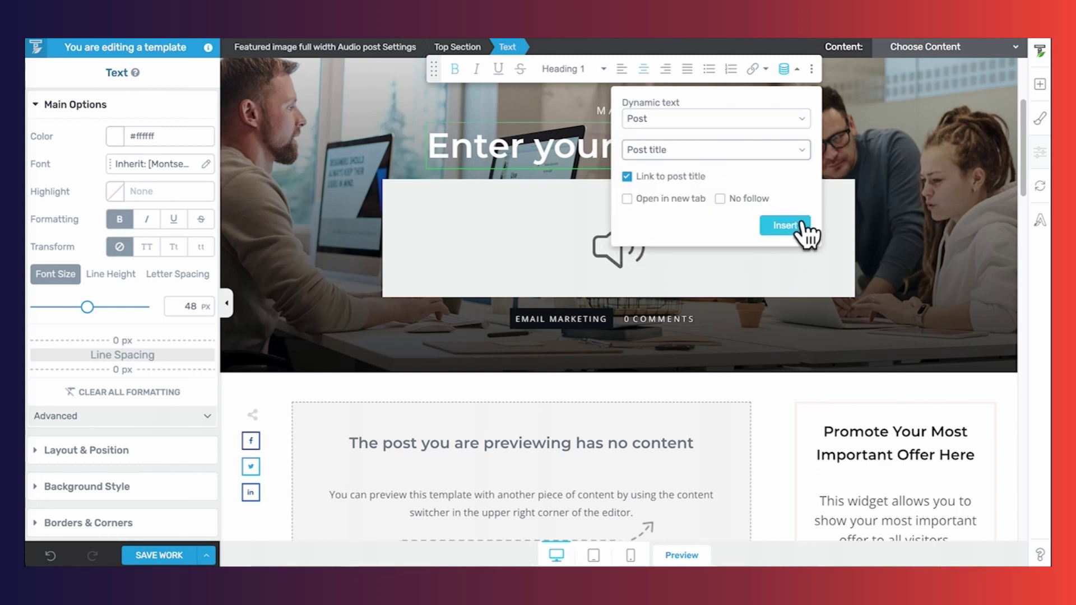
pyautogui.click(805, 225)
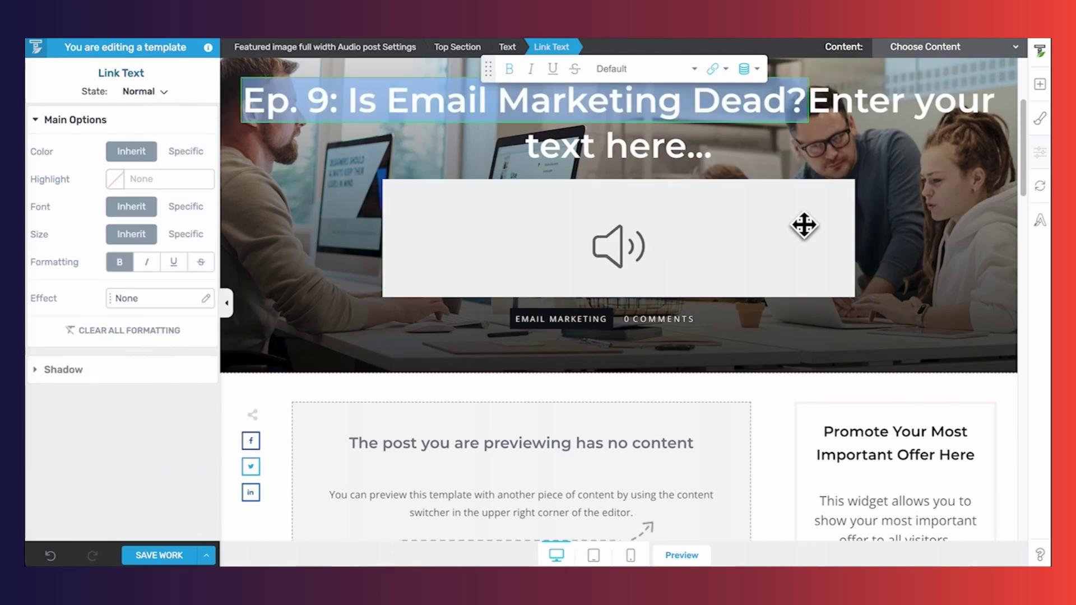
# Remove the leftover "Enter your text here..." placeholder following the dynamic title in the heading
pyautogui.click(819, 116)
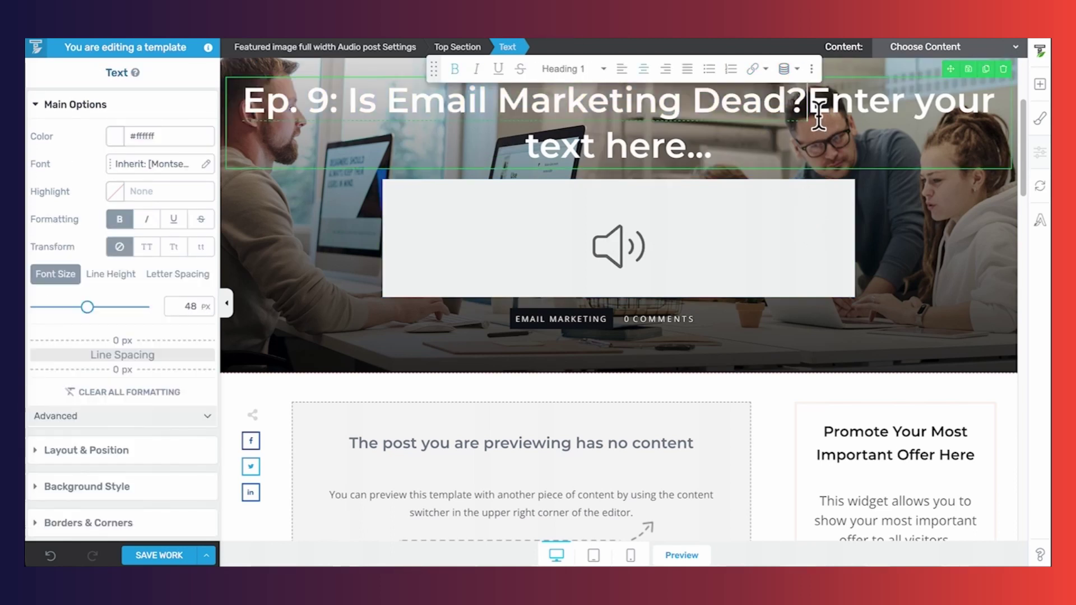
pyautogui.tripleClick(841, 157)
pyautogui.press('BackSpace')
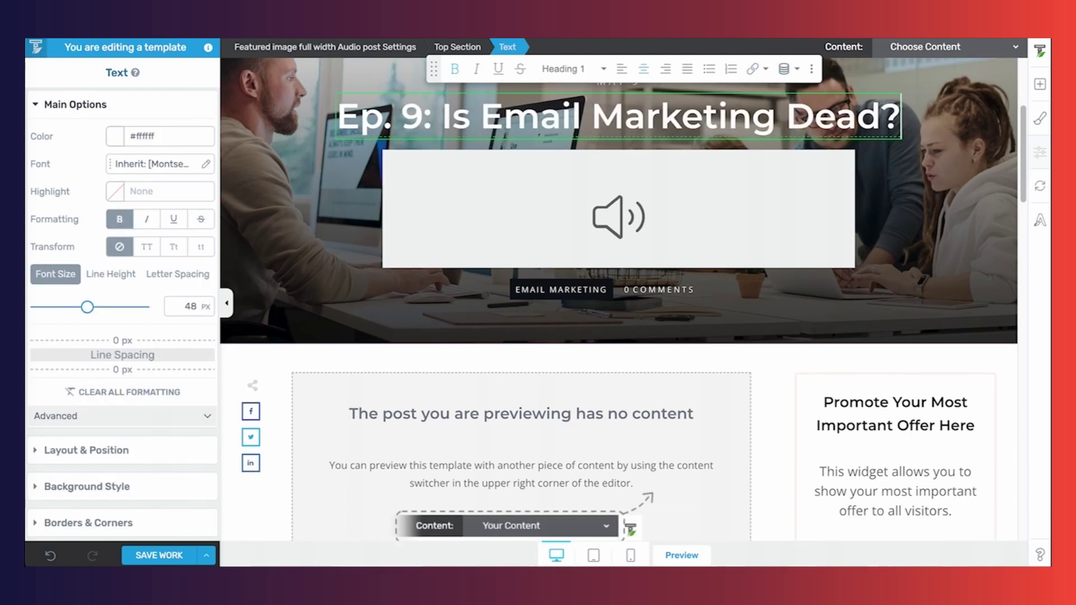
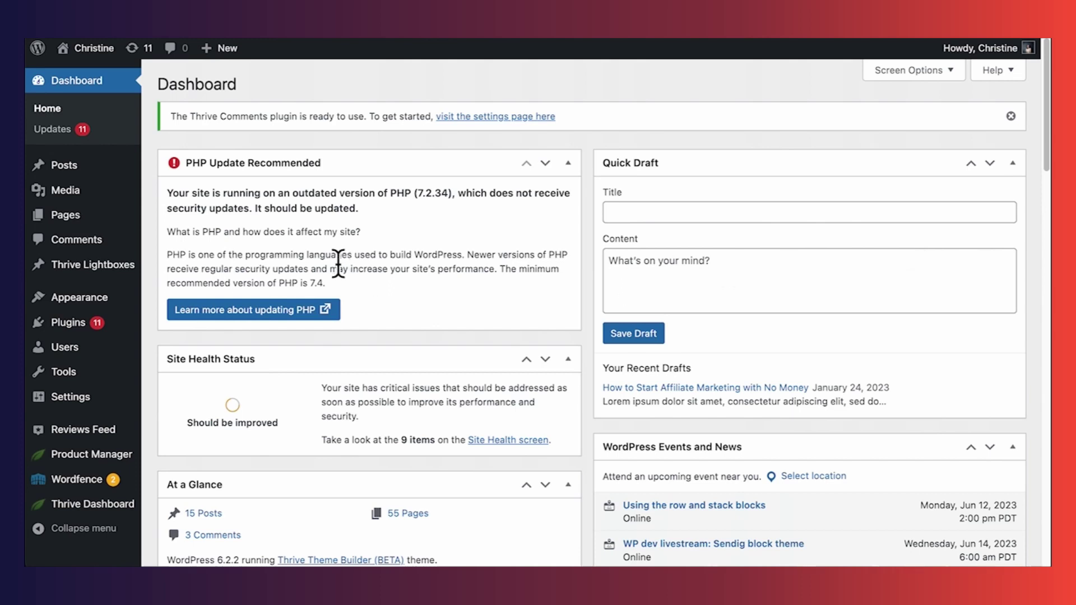
# Create a new WordPress post titled "Ep. 12 - My Podcast Episode"
pyautogui.moveTo(59, 166)
pyautogui.click(192, 187)
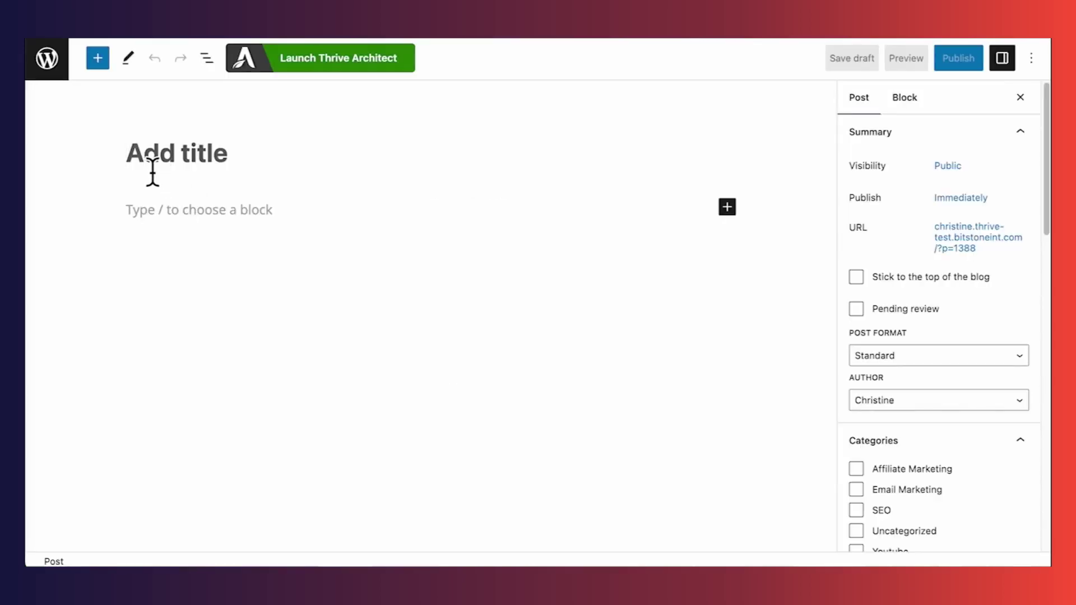
pyautogui.write('Ep. 12 - My Podcast Episode')
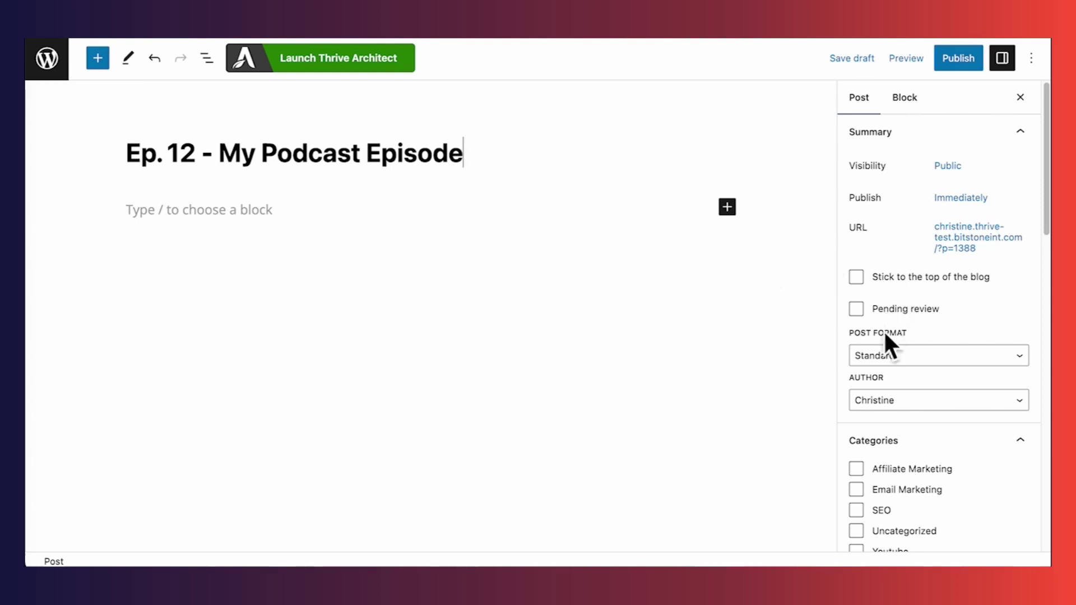
# Set the post format to Audio and choose Spotify as the audio source
pyautogui.click(959, 356)
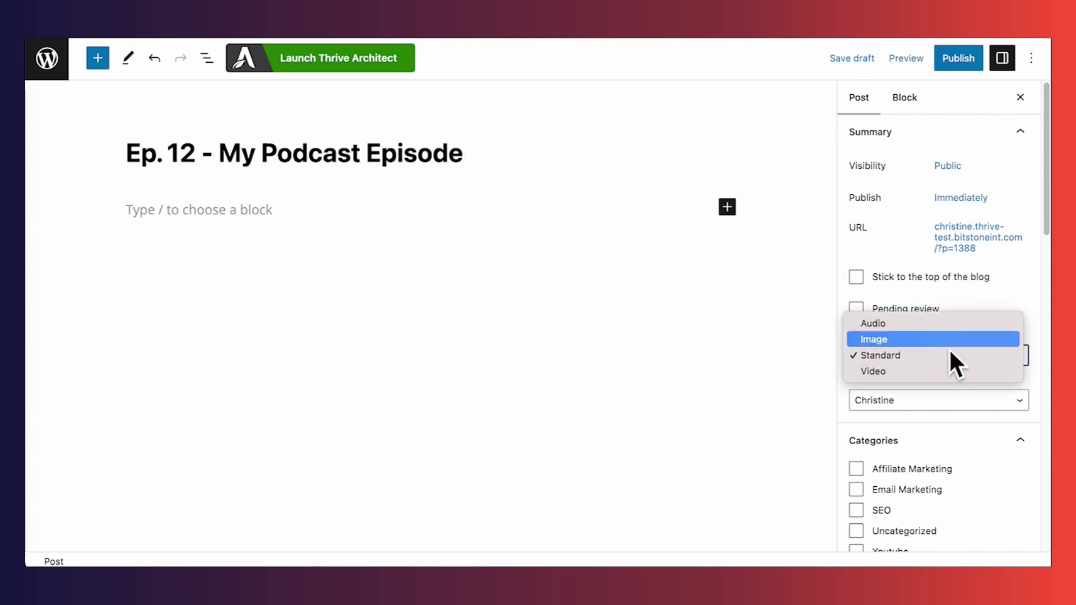
pyautogui.click(941, 329)
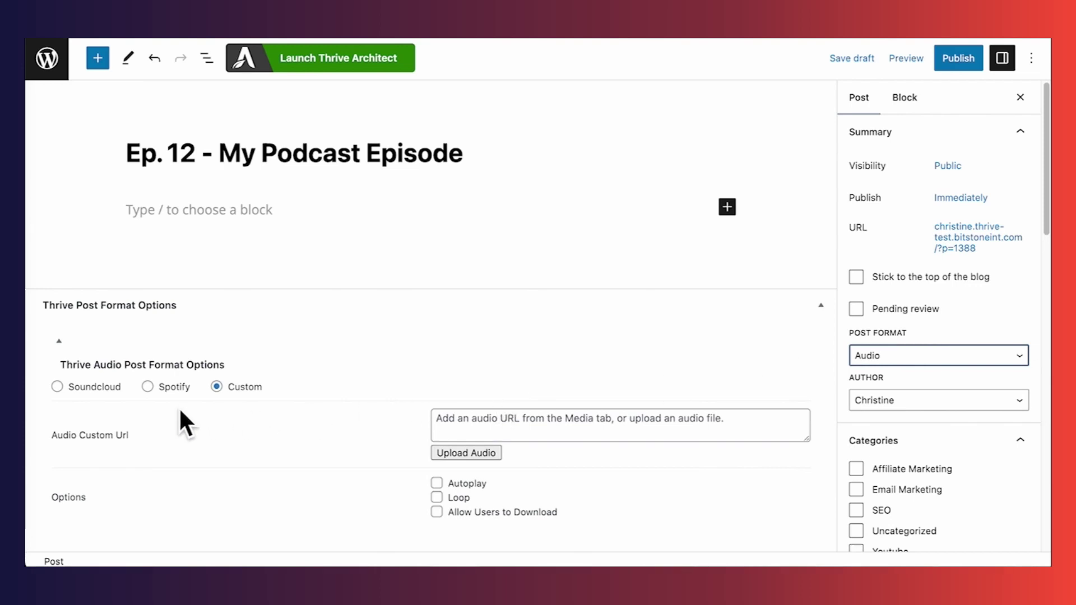
pyautogui.click(148, 392)
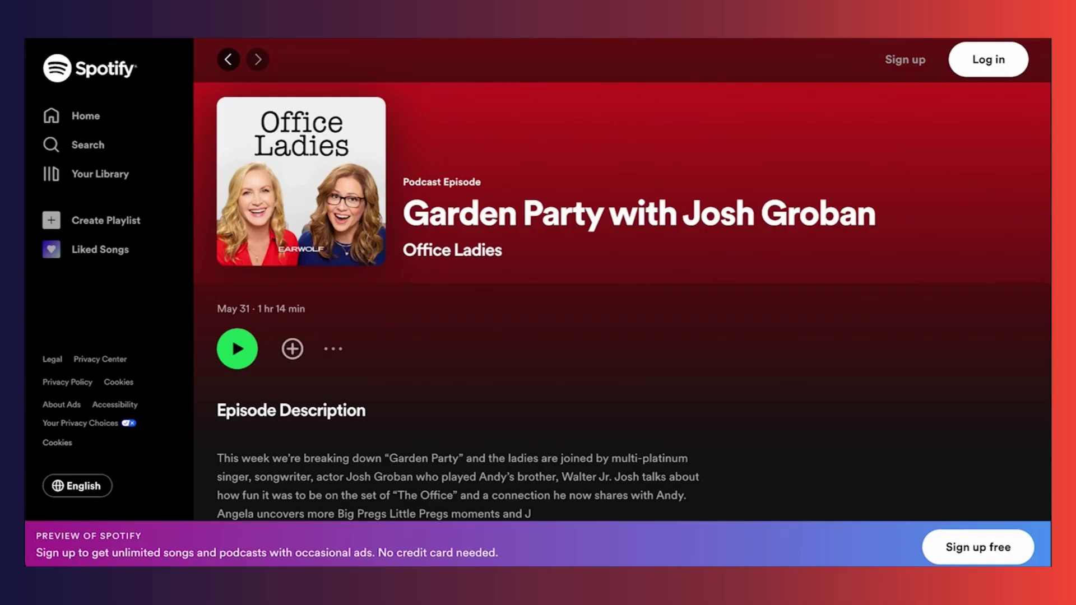
# Switch to Spotify and copy the link of the Office Ladies episode "Garden Party with Josh Groban"
pyautogui.click(342, 357)
pyautogui.moveTo(411, 441)
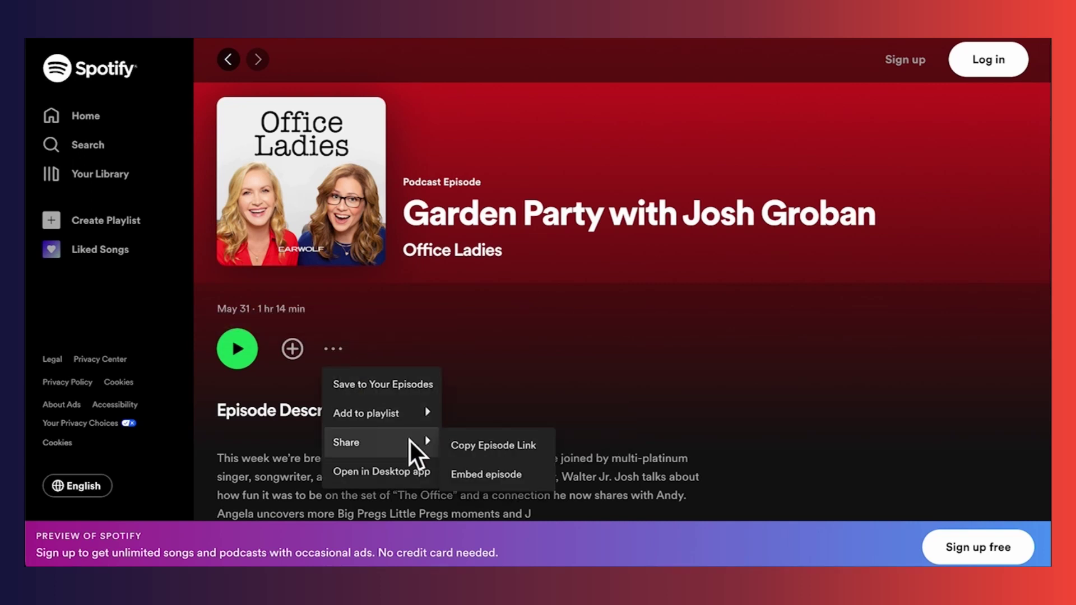
pyautogui.click(492, 448)
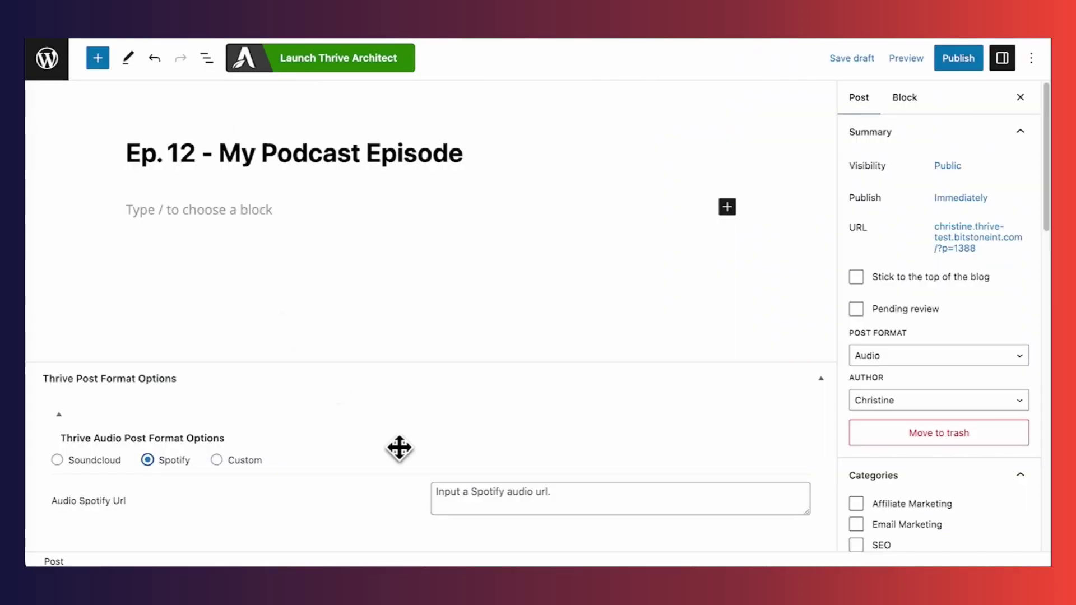
# Paste the copied Spotify episode link into the post's Audio Spotify Url and save the post as a draft
pyautogui.click(478, 513)
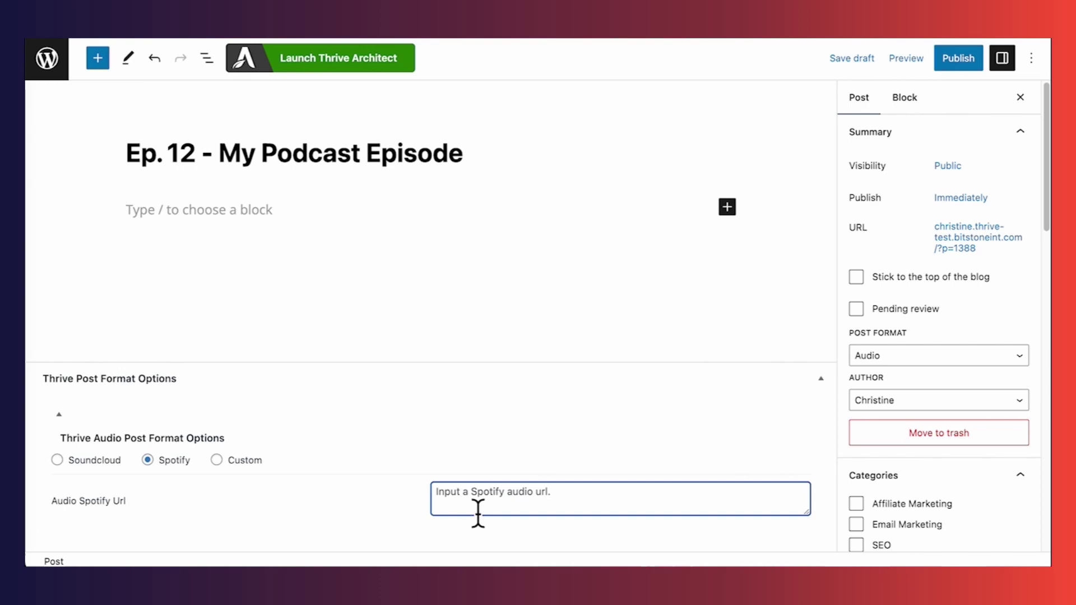
pyautogui.press('super+v')
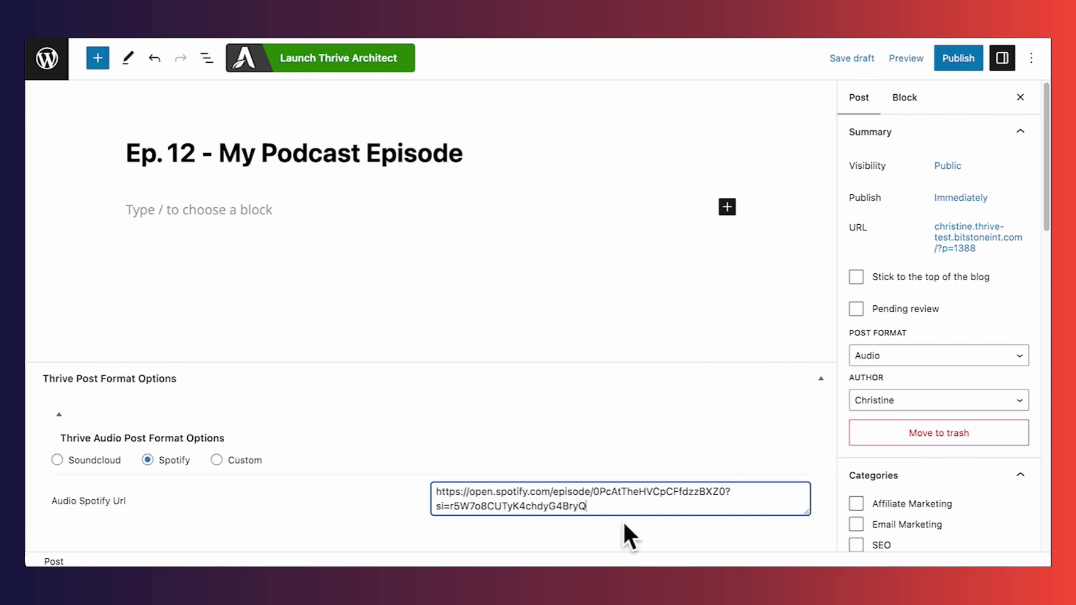
pyautogui.scroll(-3, 954, 415)
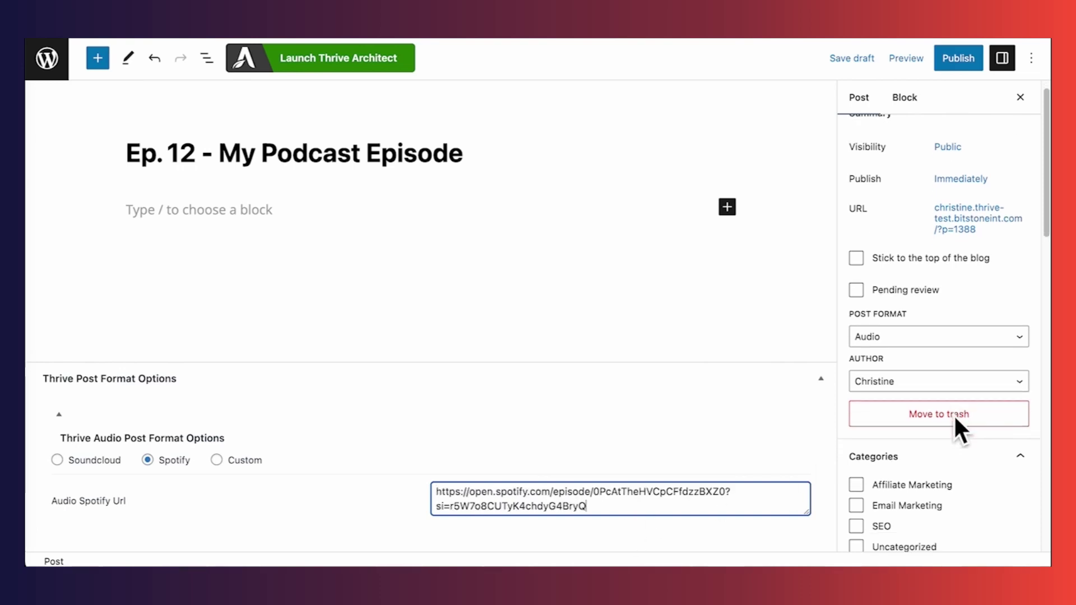
pyautogui.scroll(-5, 984, 440)
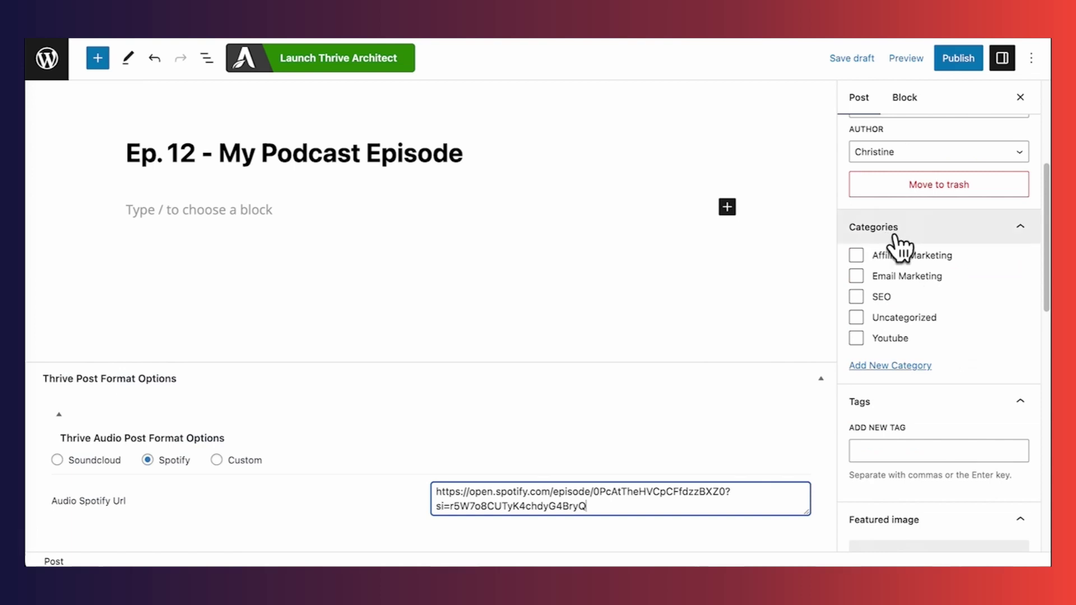
pyautogui.scroll(-4, 930, 431)
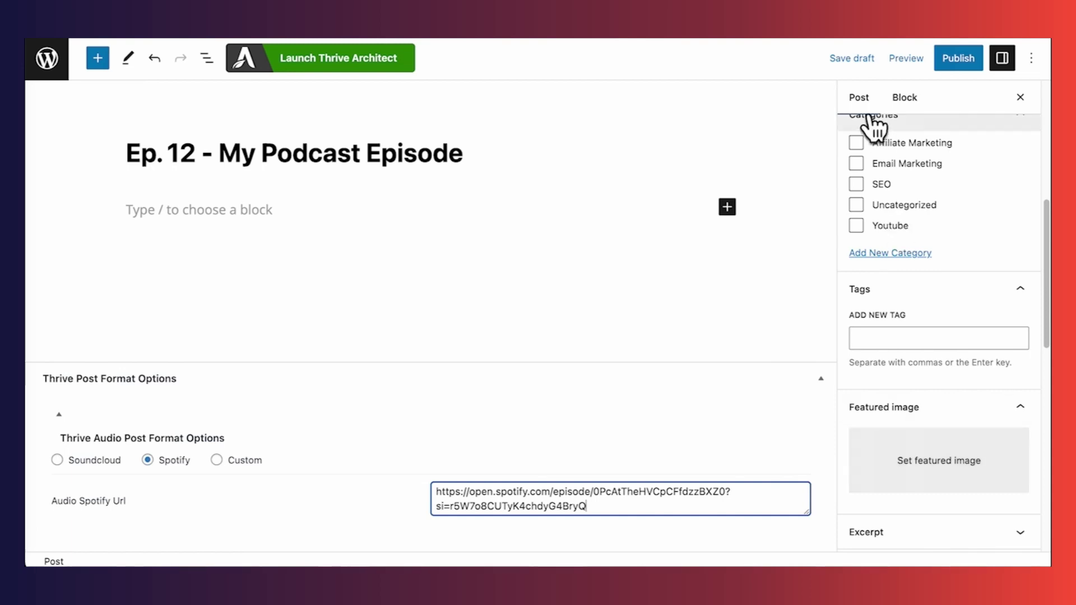
pyautogui.click(853, 59)
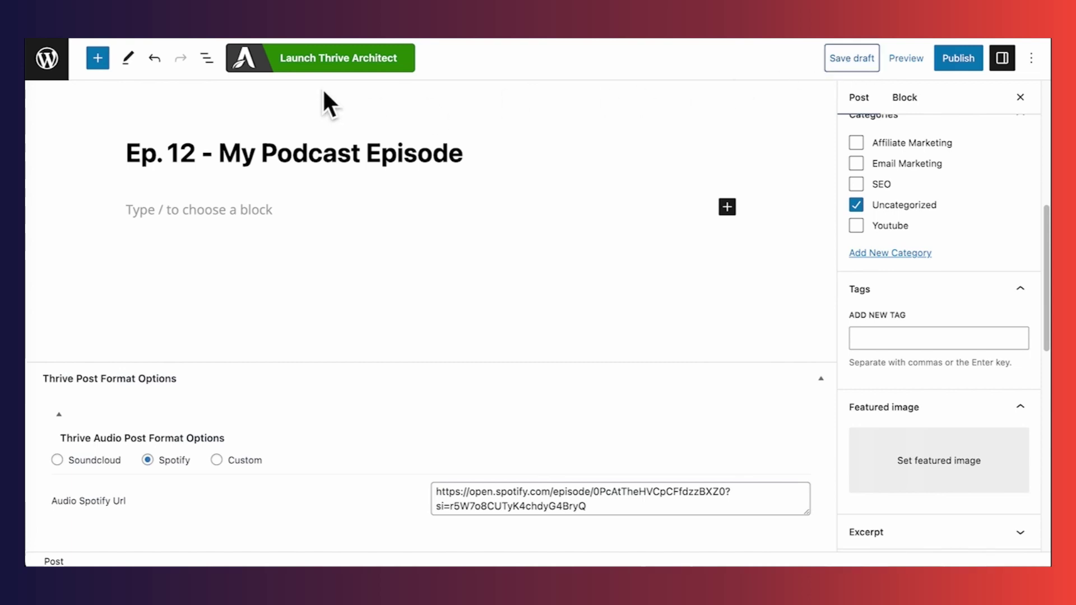
# Open the episode post in Thrive Architect and review its title, Spotify player and Post Content area
pyautogui.click(318, 63)
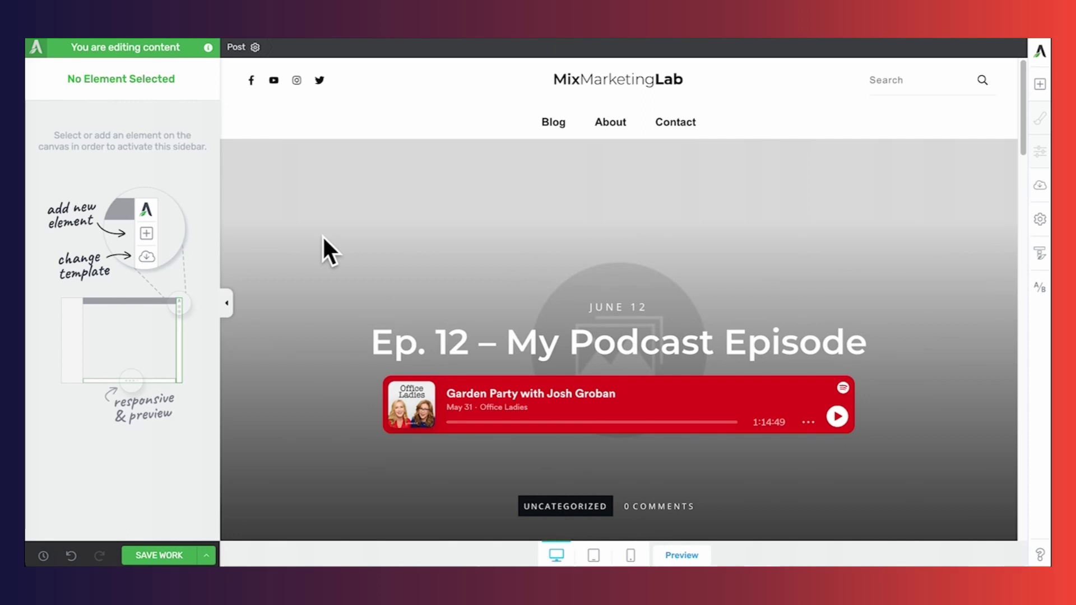
pyautogui.scroll(-2, 321, 234)
pyautogui.scroll(-2, 321, 234)
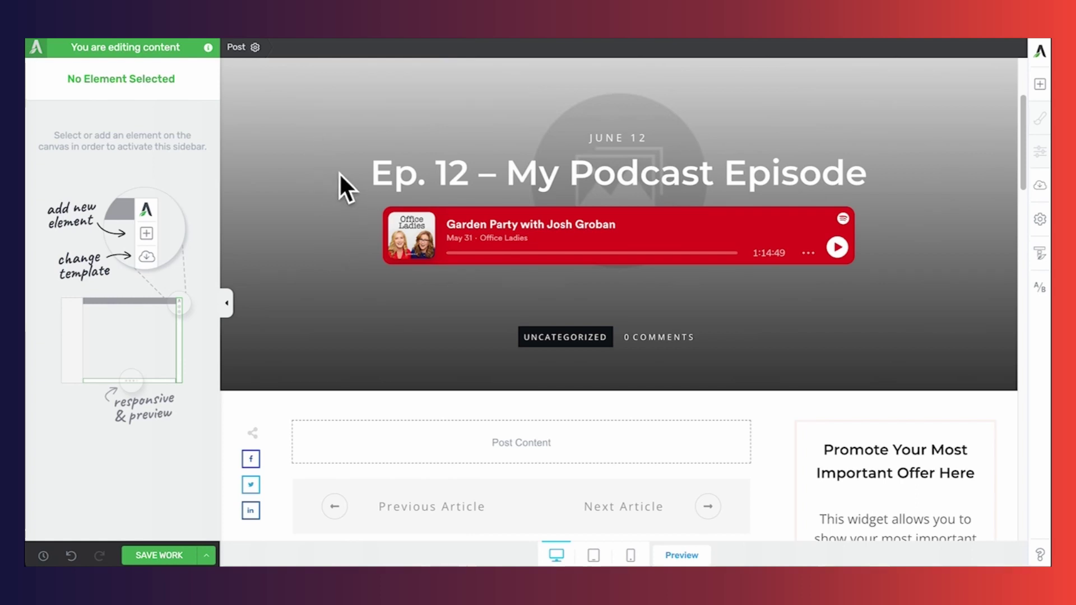
pyautogui.scroll(-1, 337, 186)
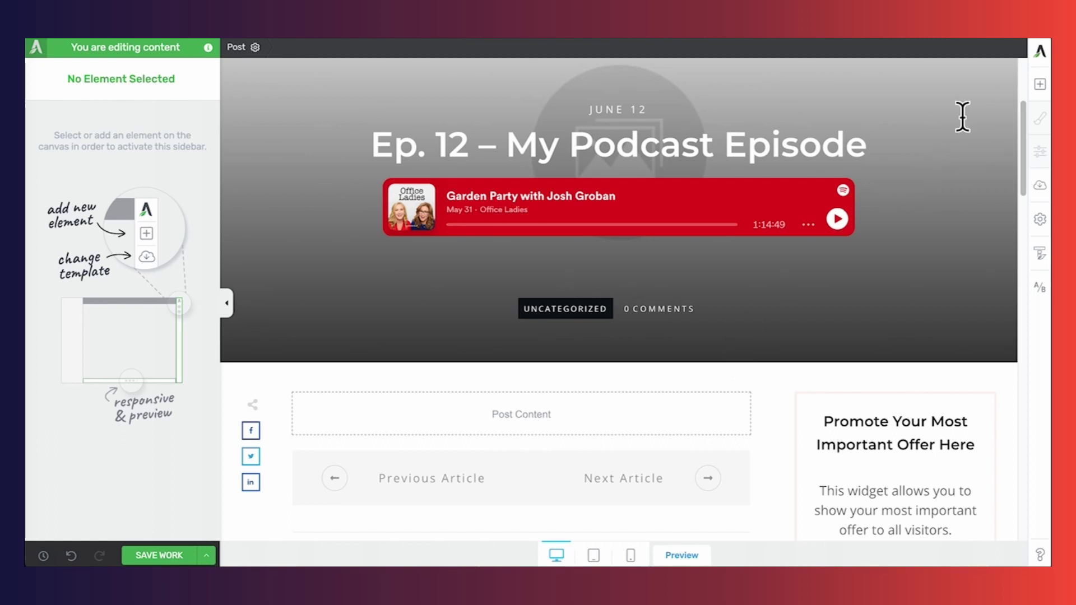
# Browse the available elements and add a Text element to the episode post's Post Content area
pyautogui.click(1039, 85)
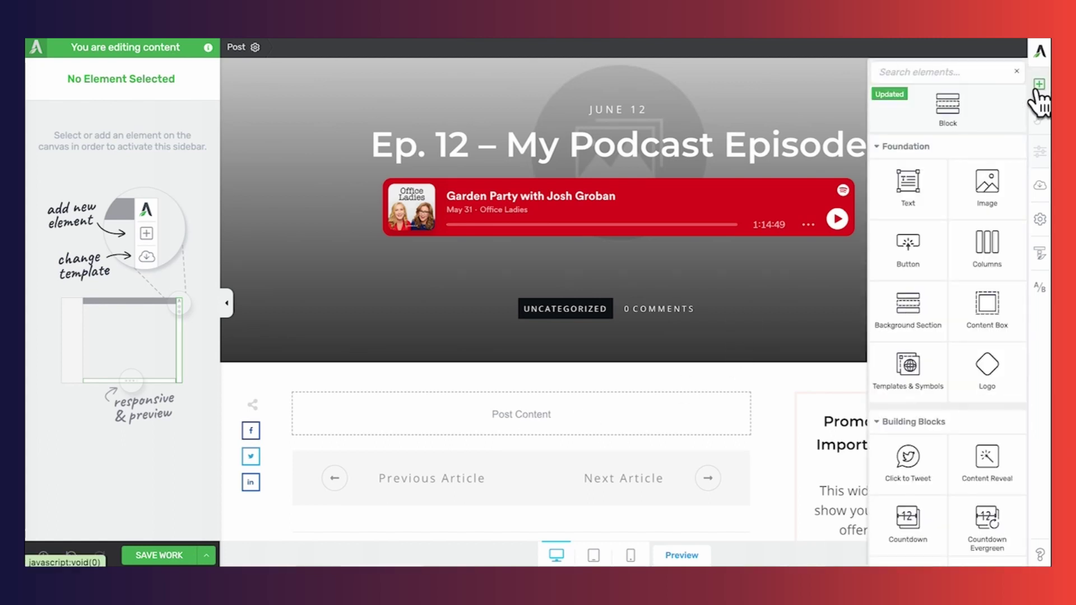
pyautogui.scroll(-5, 1010, 188)
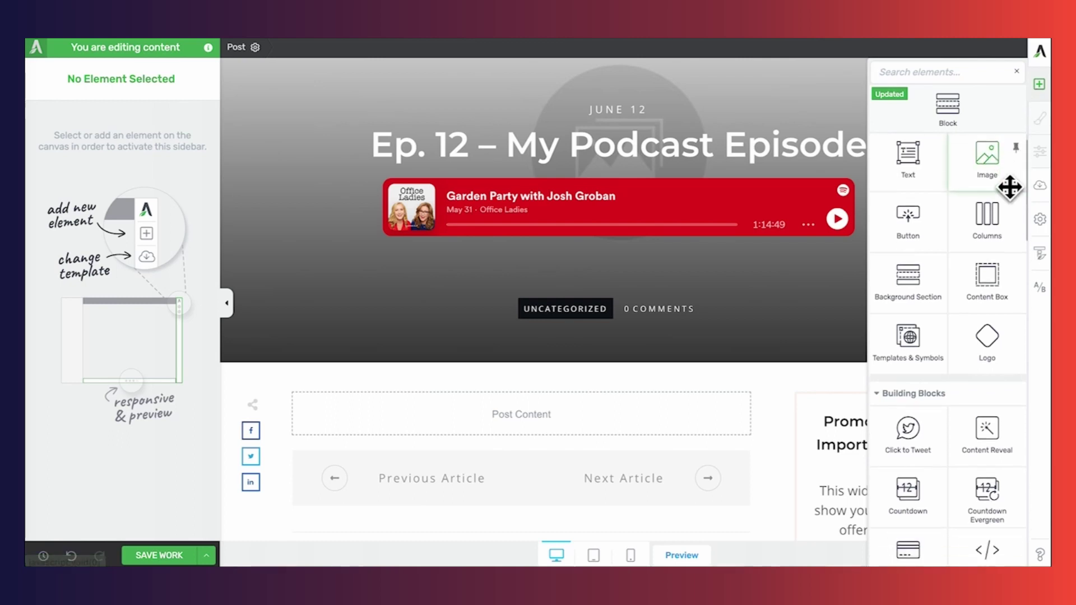
pyautogui.scroll(5, 1009, 188)
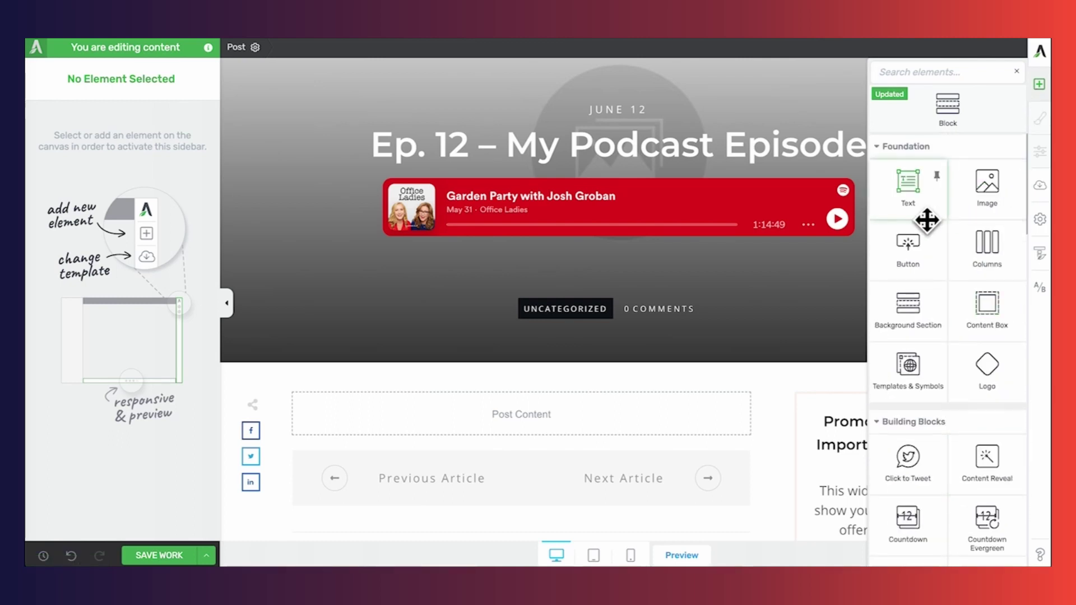
pyautogui.scroll(-3, 929, 338)
pyautogui.scroll(-1, 929, 338)
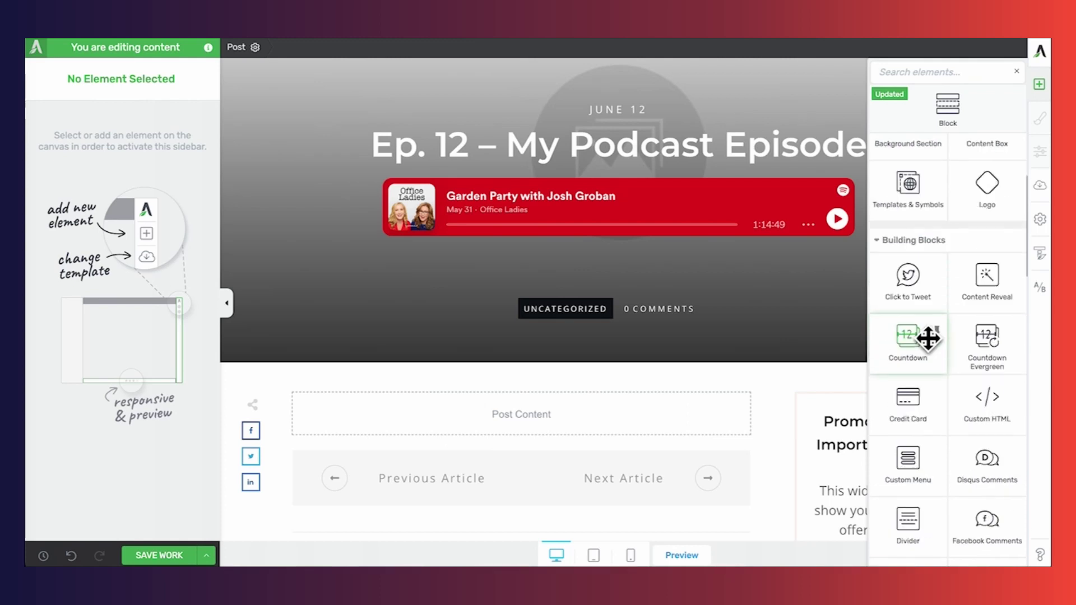
pyautogui.scroll(3, 929, 338)
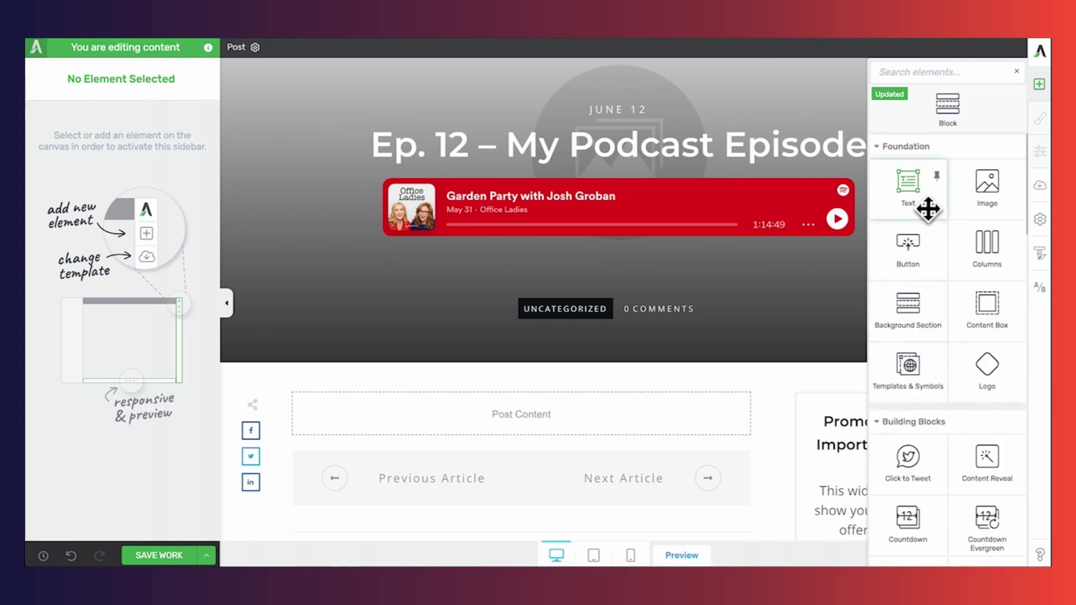
pyautogui.moveTo(929, 210); pyautogui.dragTo(548, 422)
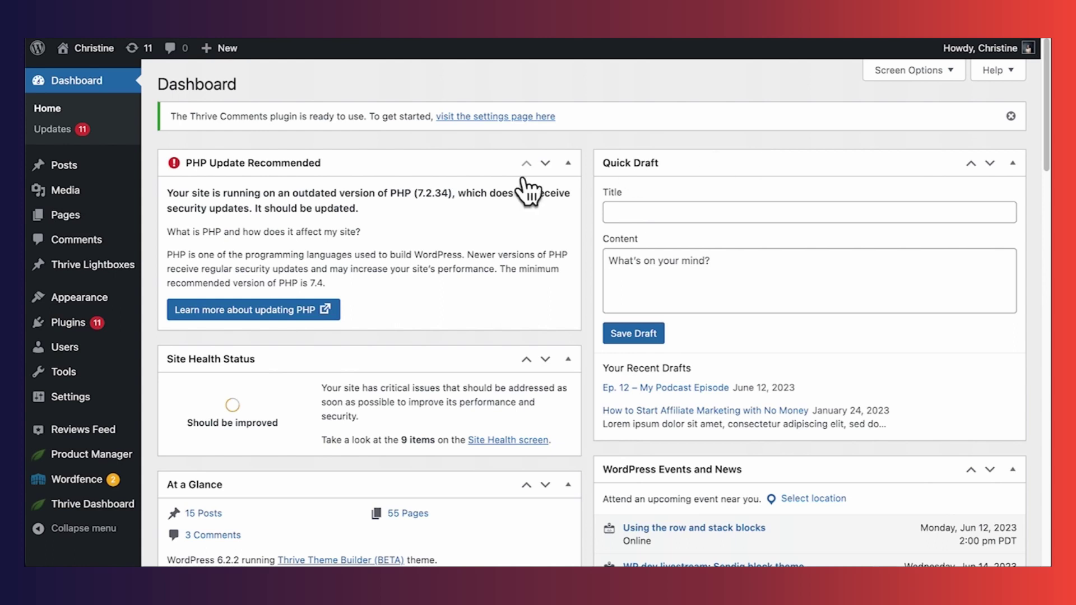
# Create a draft page titled "Podcast" and set it up in Thrive Architect as a Blank Page with Header and Footer
pyautogui.moveTo(75, 221)
pyautogui.click(164, 238)
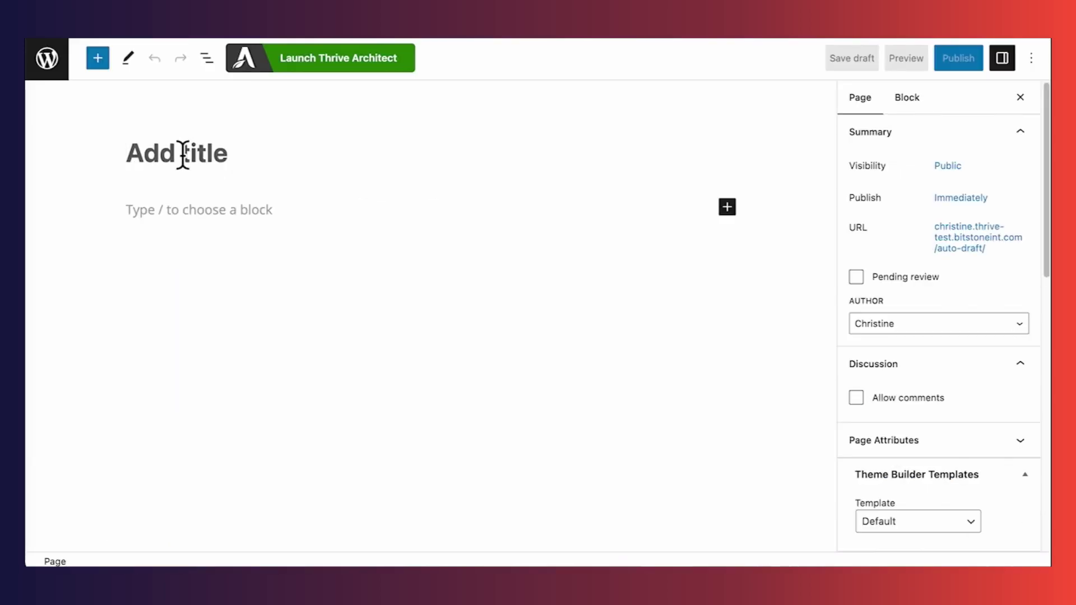
pyautogui.write('Podcast')
pyautogui.click(853, 59)
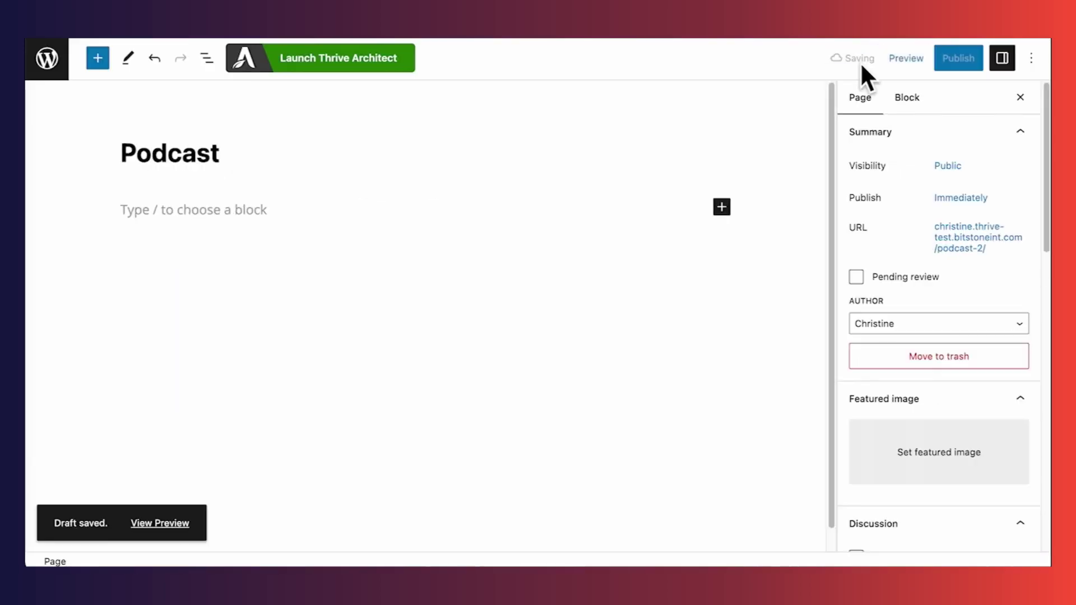
pyautogui.click(359, 66)
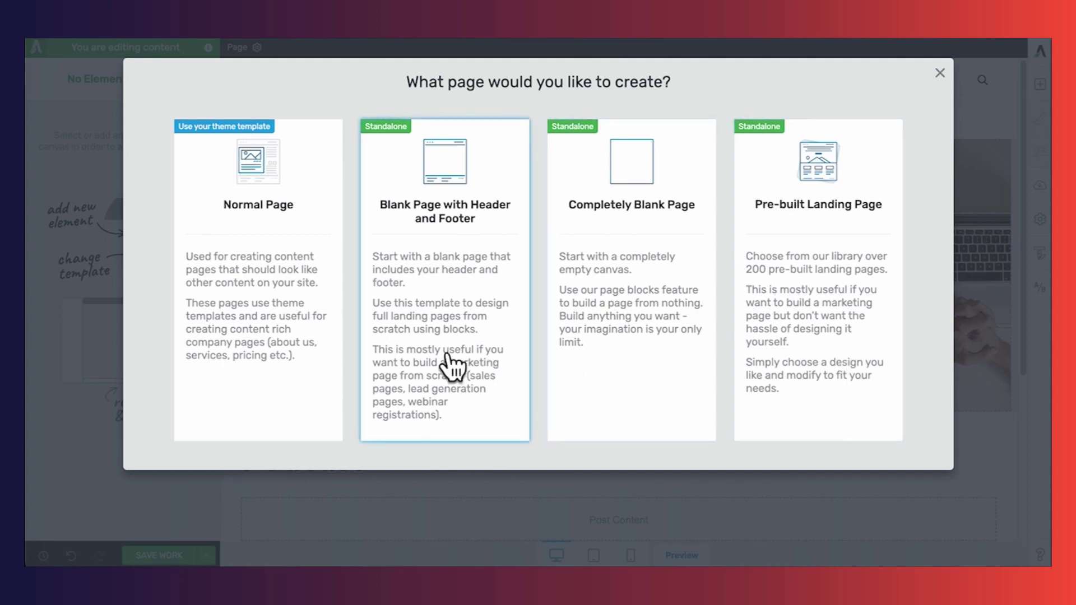
pyautogui.click(449, 331)
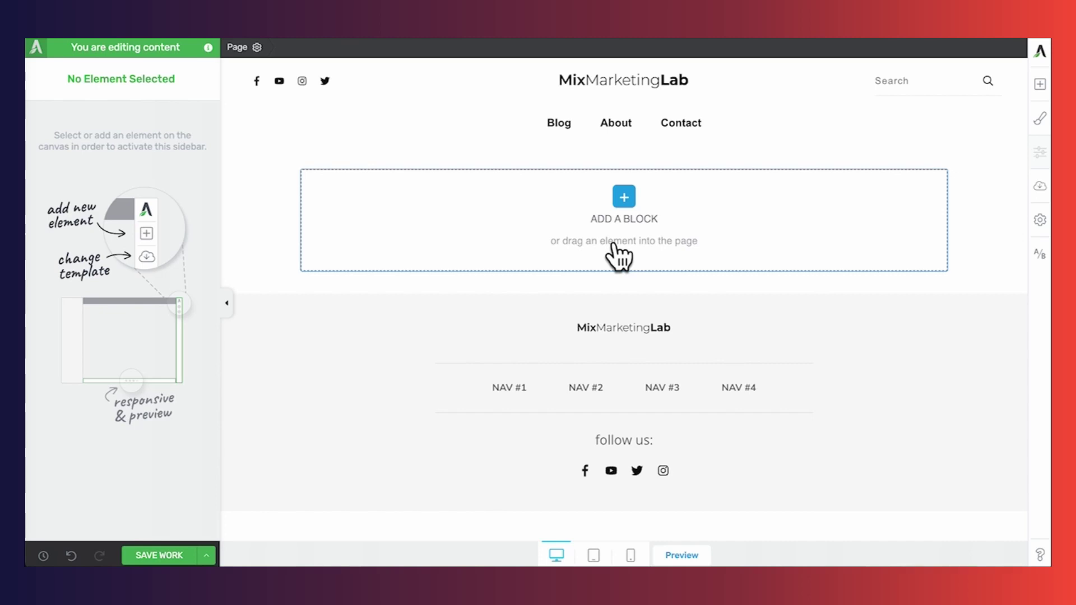
# Add the "Explore Our Wholesale Program" block from the Hero Area page blocks to the blank page
pyautogui.click(619, 212)
pyautogui.scroll(-1, 990, 126)
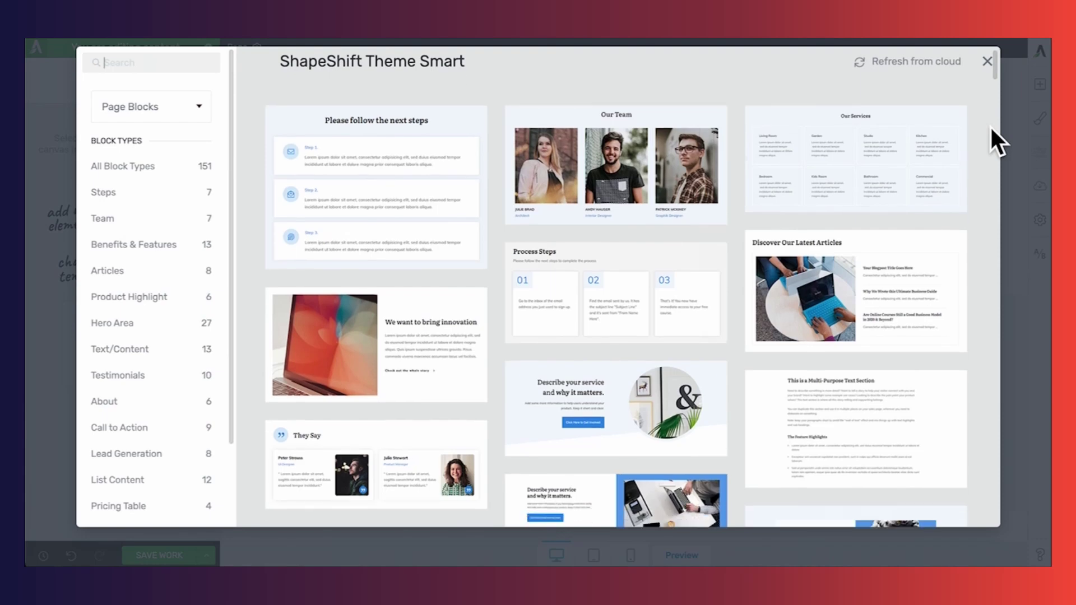
pyautogui.scroll(-15, 990, 126)
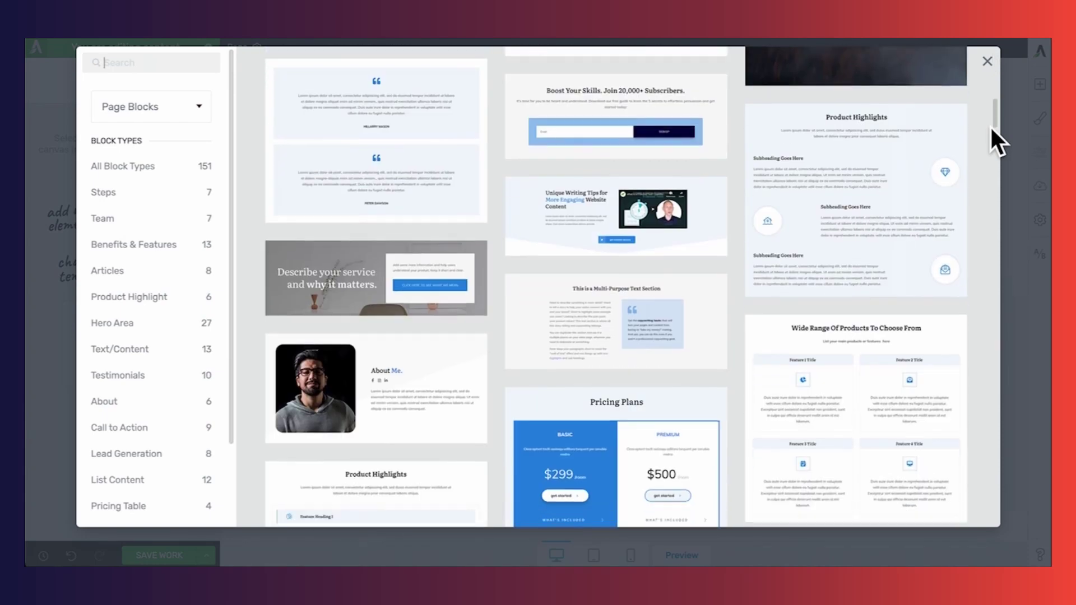
pyautogui.scroll(-3, 989, 126)
pyautogui.scroll(-1, 990, 126)
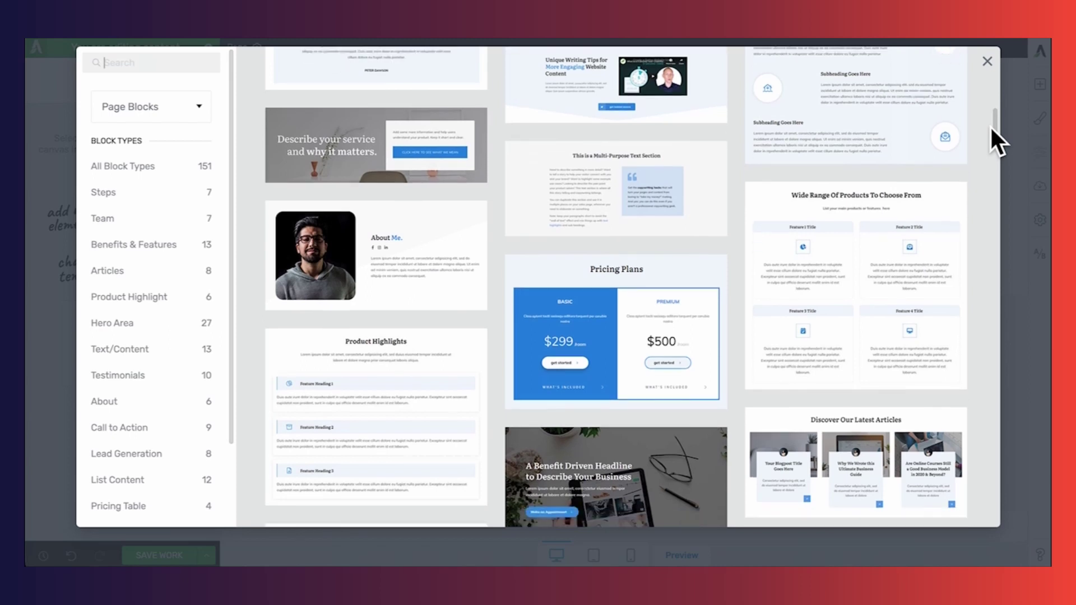
pyautogui.scroll(1, 990, 125)
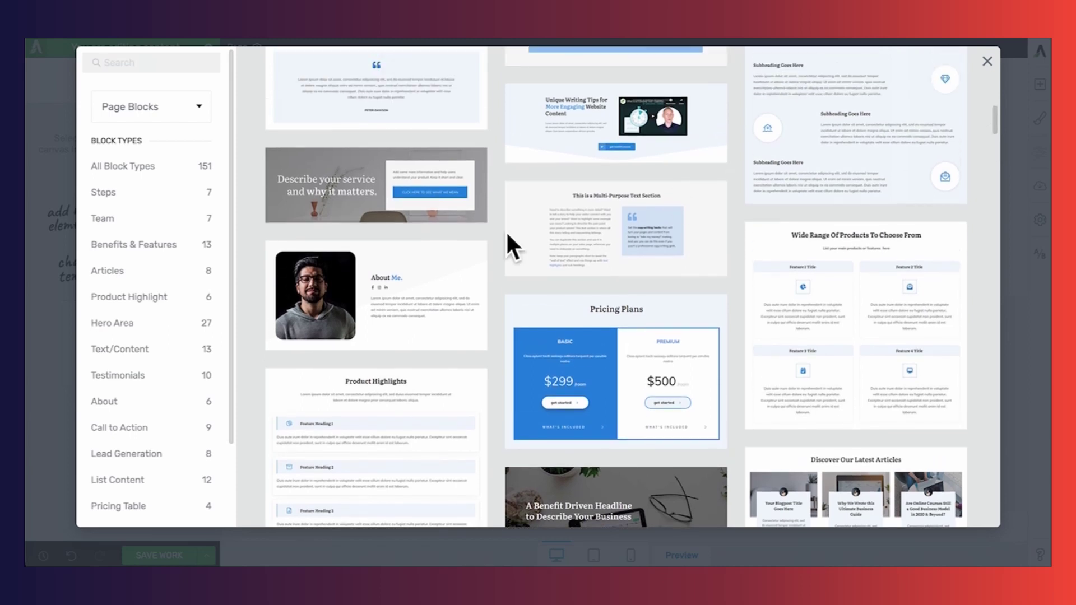
pyautogui.click(154, 331)
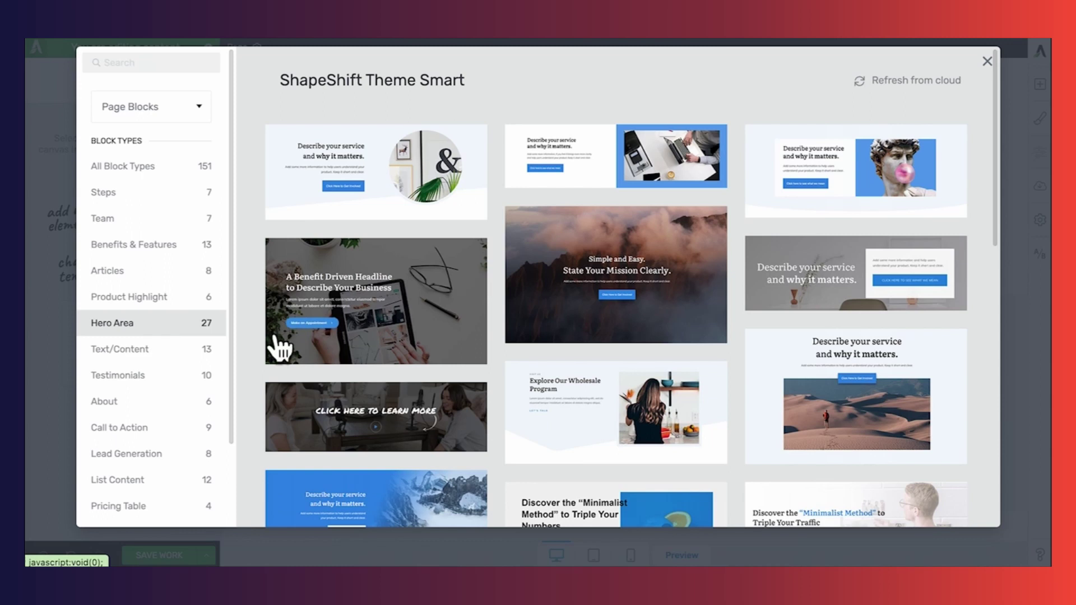
pyautogui.click(585, 415)
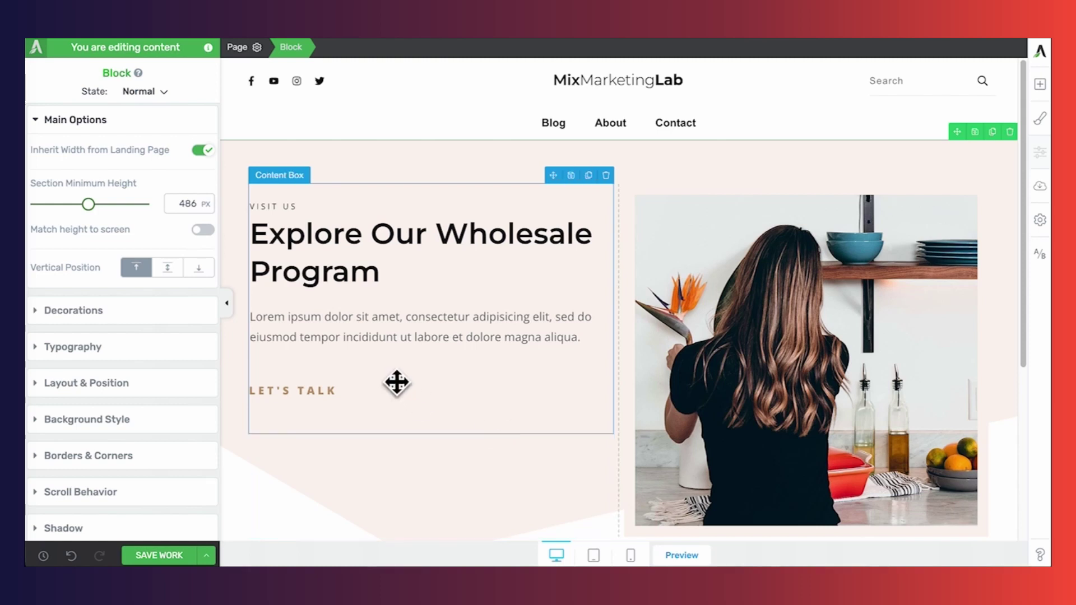
# Delete the small "Visit us" text above the hero block's heading
pyautogui.click(366, 284)
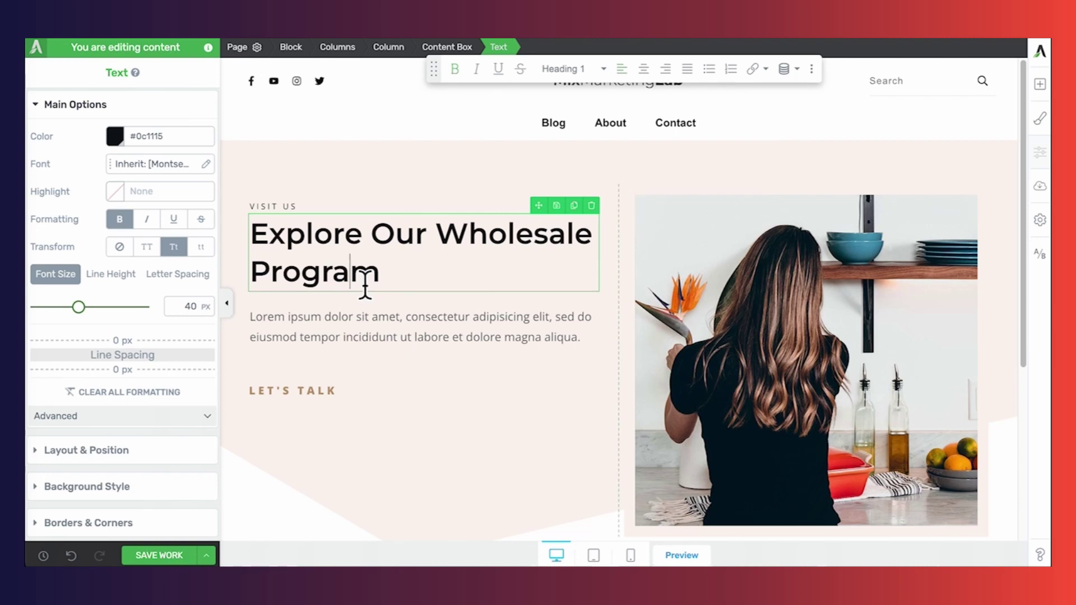
pyautogui.click(306, 217)
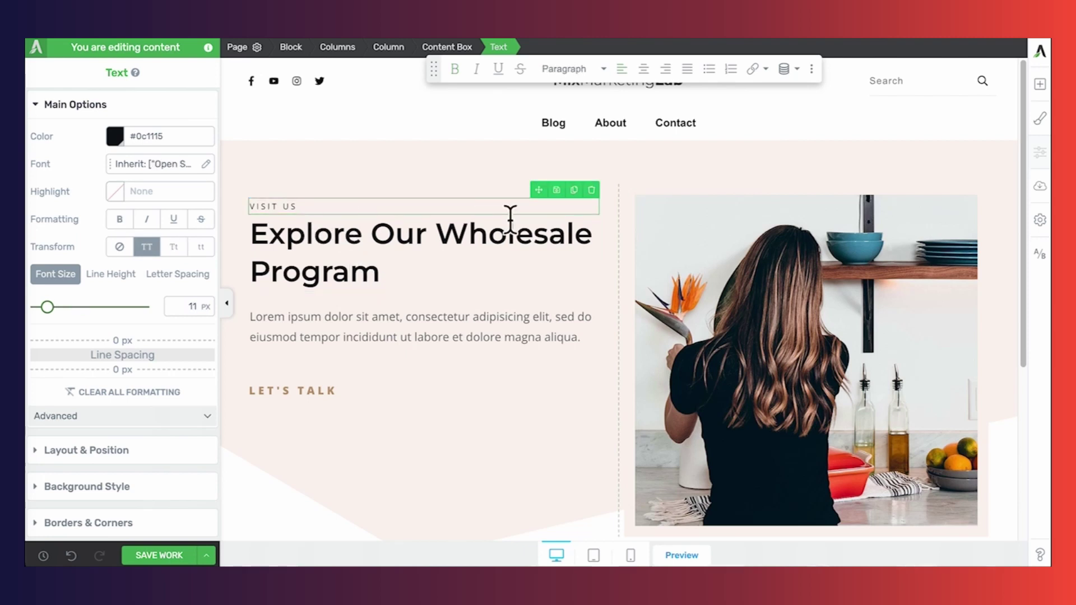
pyautogui.click(592, 190)
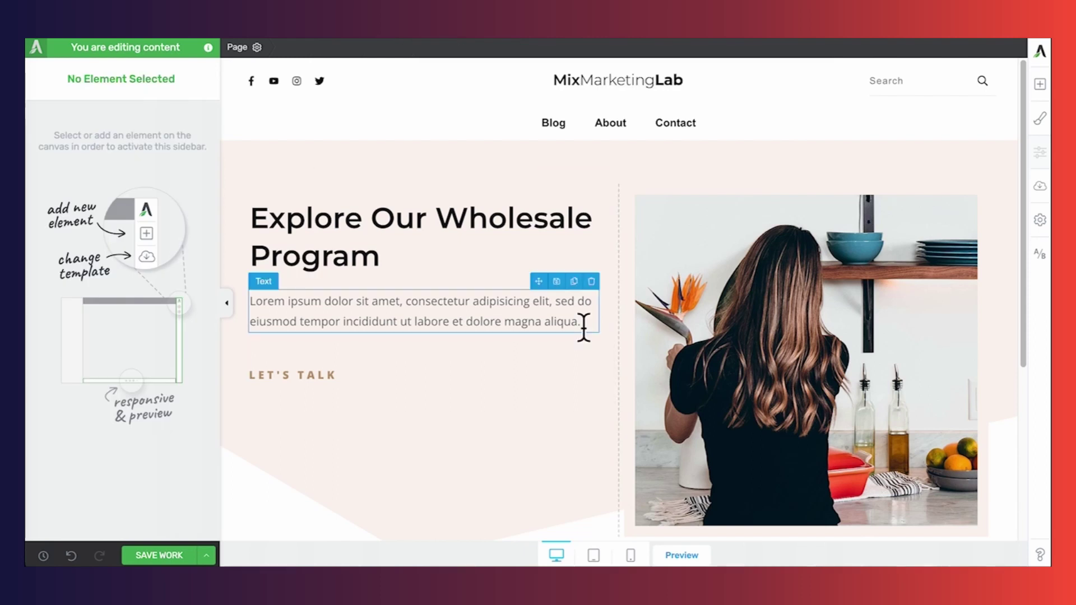
# Replace the hero block's kitchen image with the photo of a woman in a purple dress talking on the phone
pyautogui.click(690, 309)
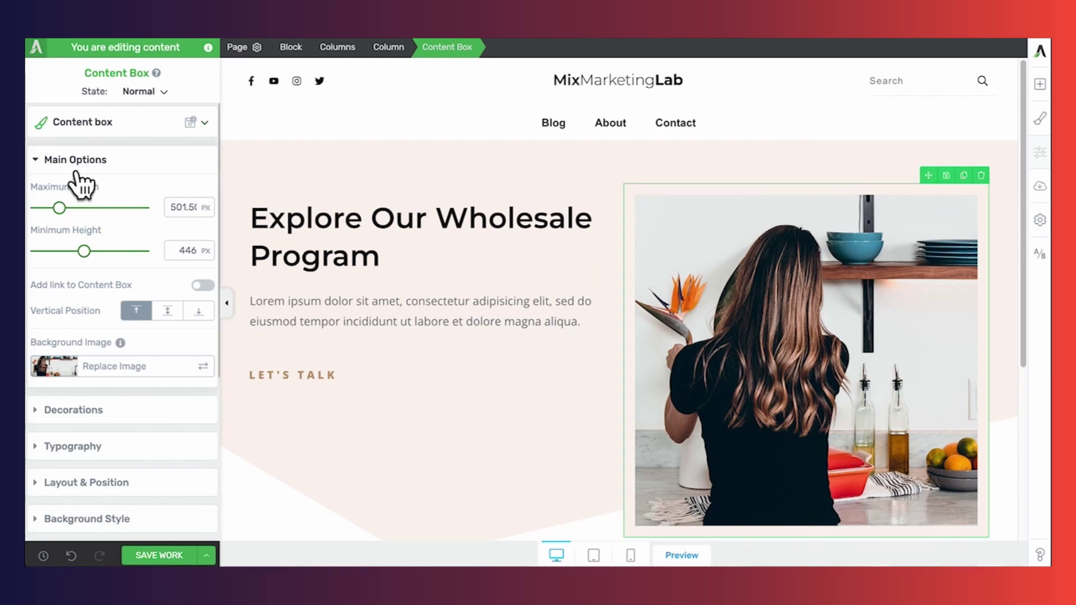
pyautogui.click(110, 367)
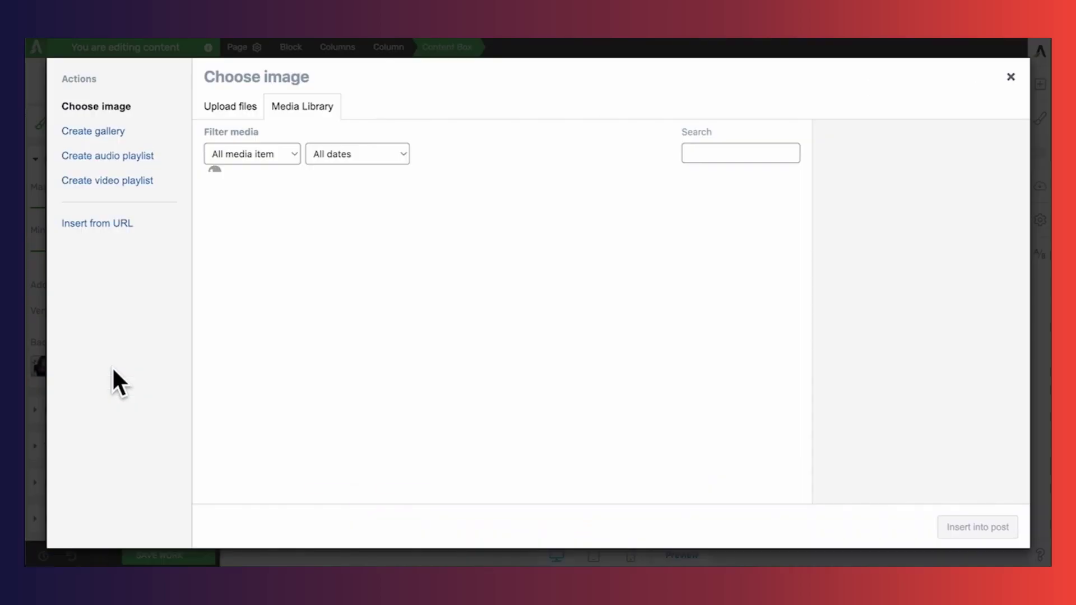
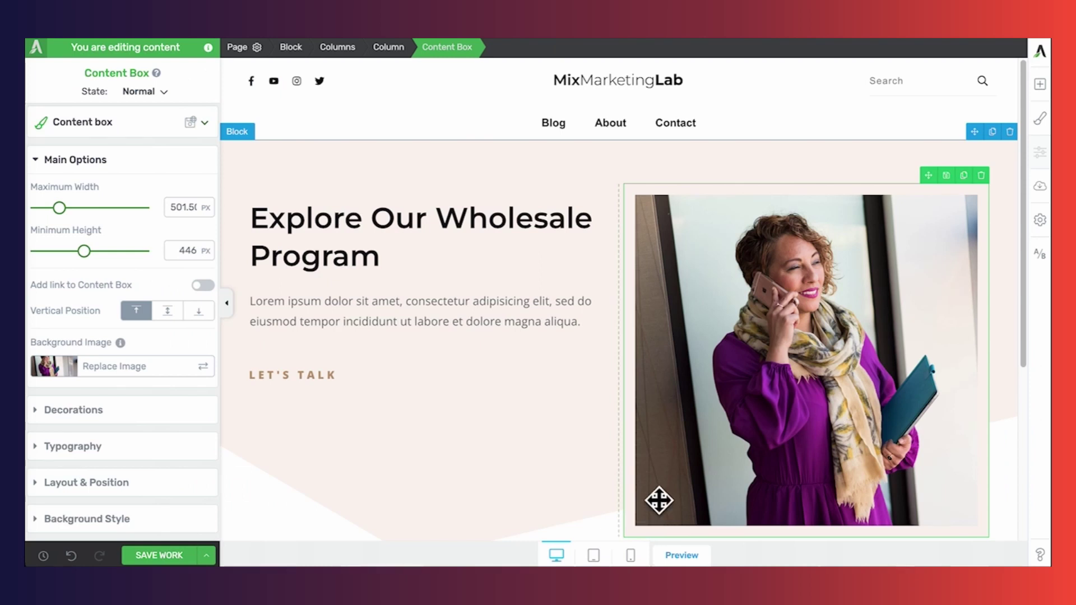
# Add a Background Section between the hero block and the footer
pyautogui.scroll(-3, 659, 501)
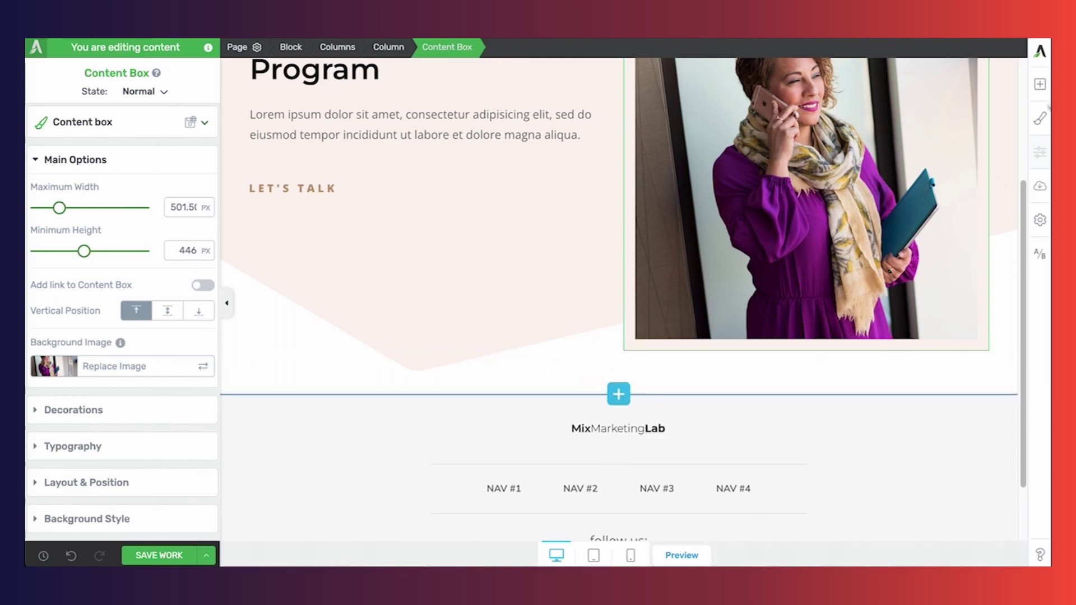
pyautogui.click(1039, 85)
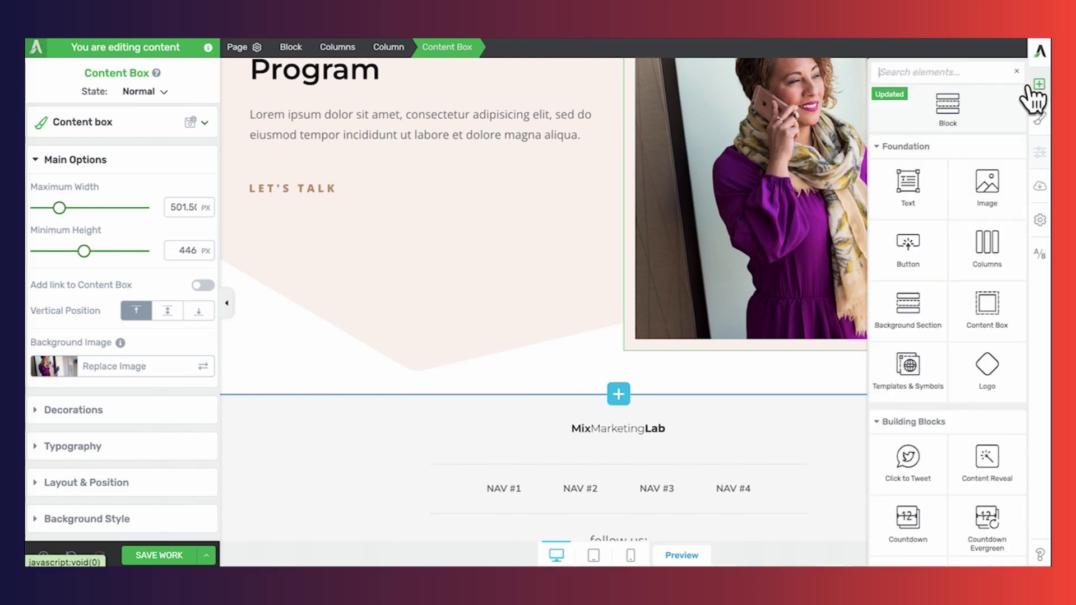
pyautogui.moveTo(908, 323); pyautogui.dragTo(710, 385)
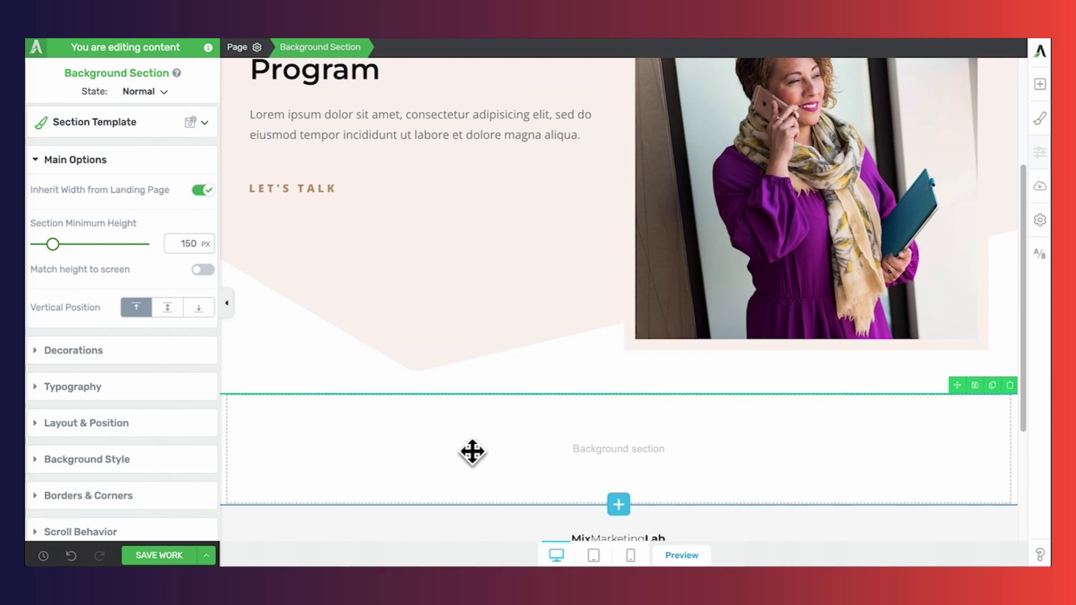
# Add a Post List element inside the empty Background Section using the Image & Text 36 template
pyautogui.click(1040, 85)
pyautogui.write('post')
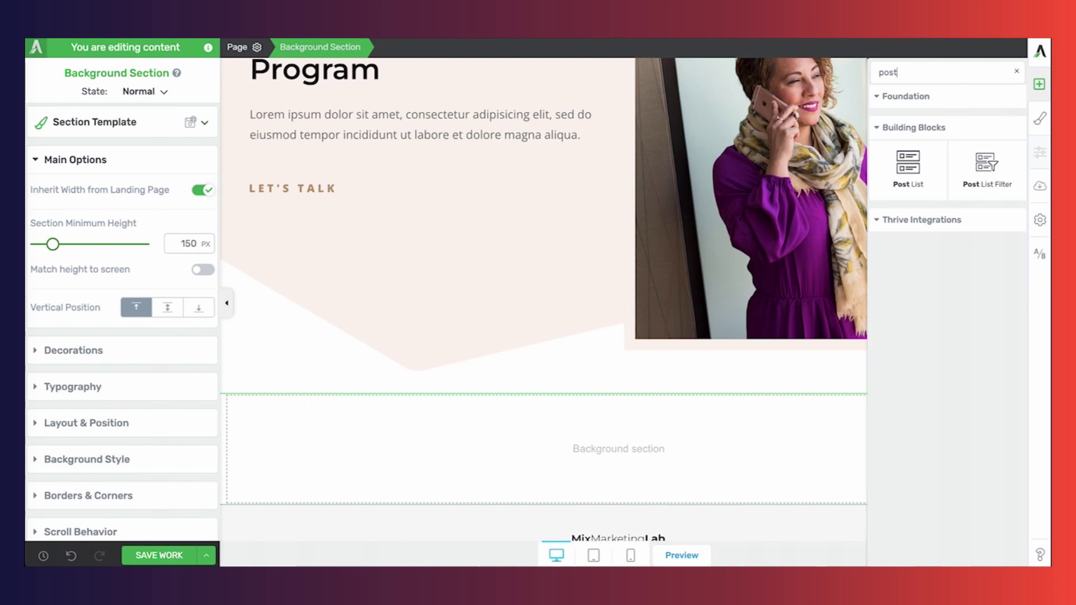
pyautogui.moveTo(920, 193); pyautogui.dragTo(651, 448)
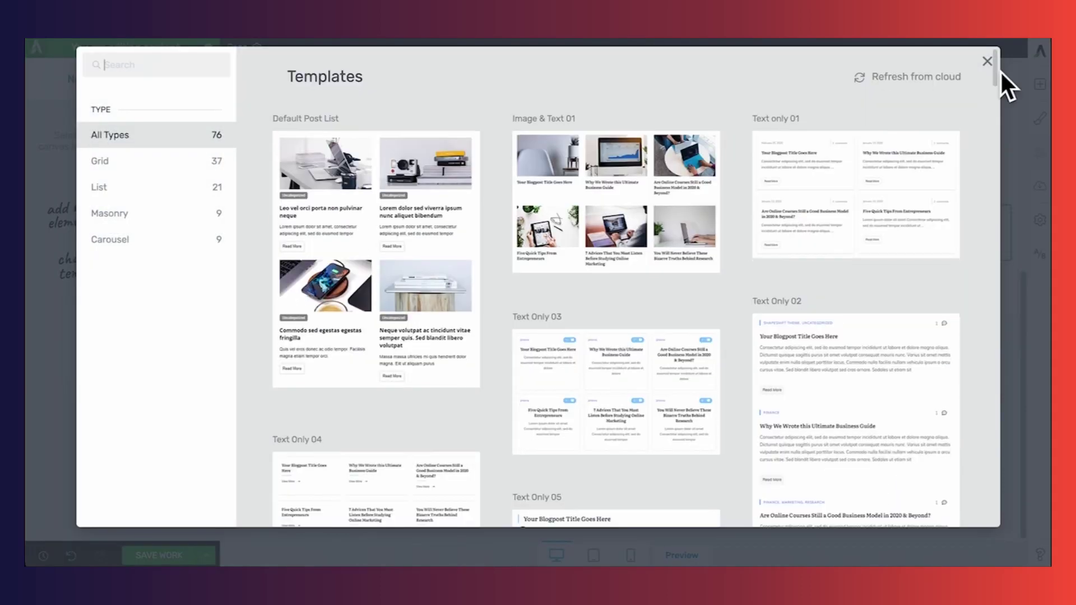
pyautogui.moveTo(1001, 72); pyautogui.dragTo(997, 442)
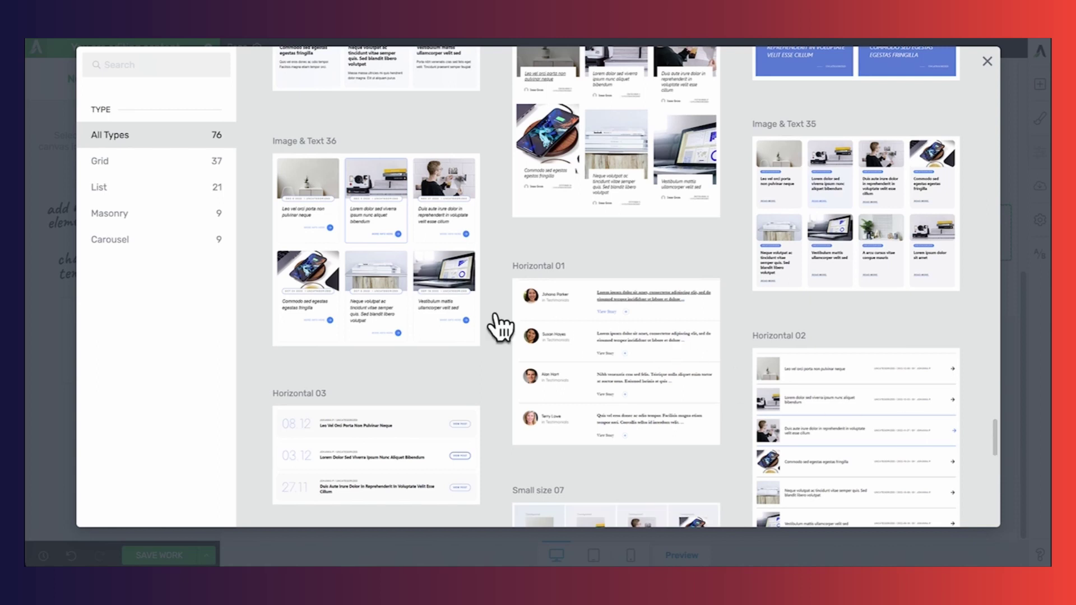
pyautogui.click(337, 264)
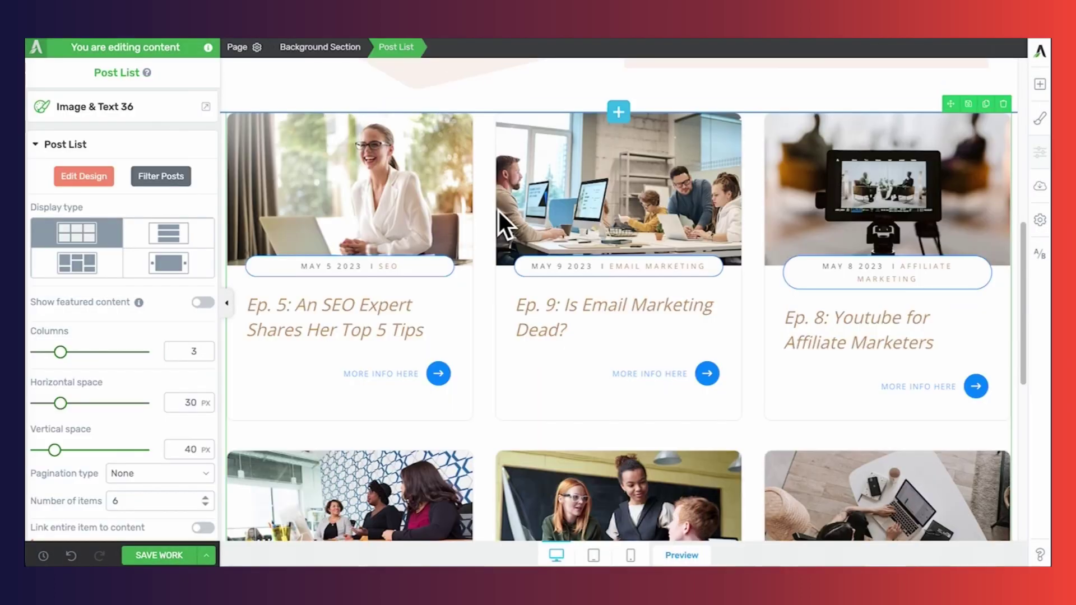
# Open the post list's design for editing and select the date and category text on the first episode card
pyautogui.scroll(-3, 481, 227)
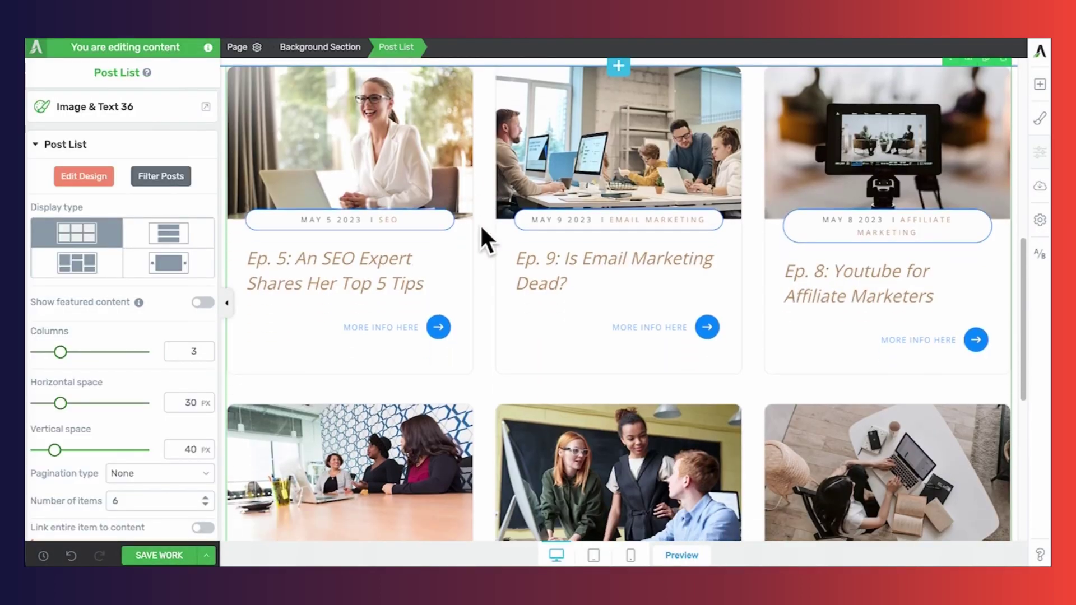
pyautogui.scroll(-1, 480, 224)
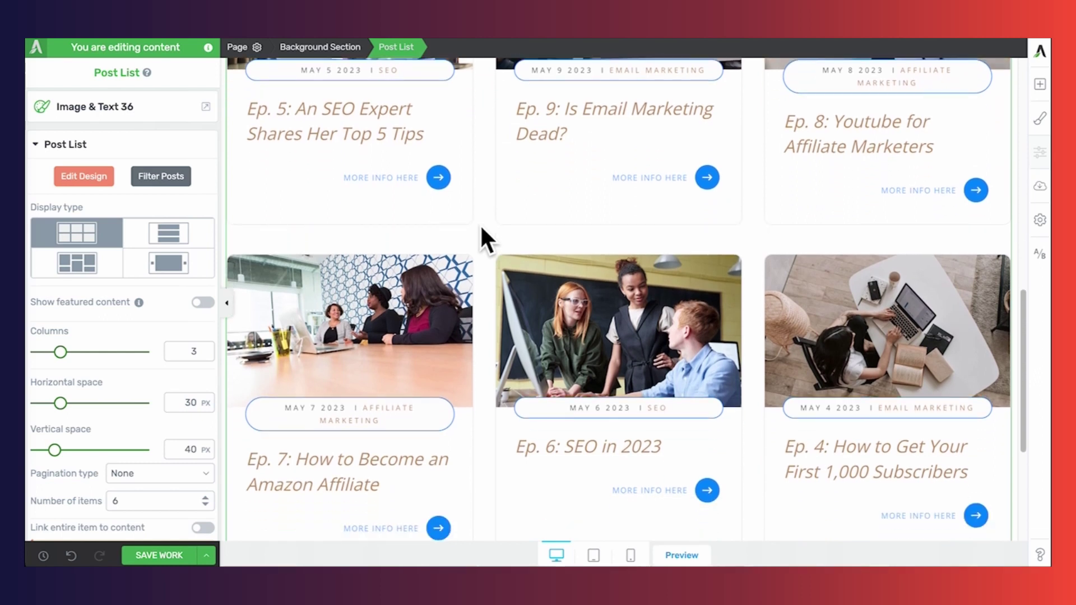
pyautogui.scroll(4, 480, 224)
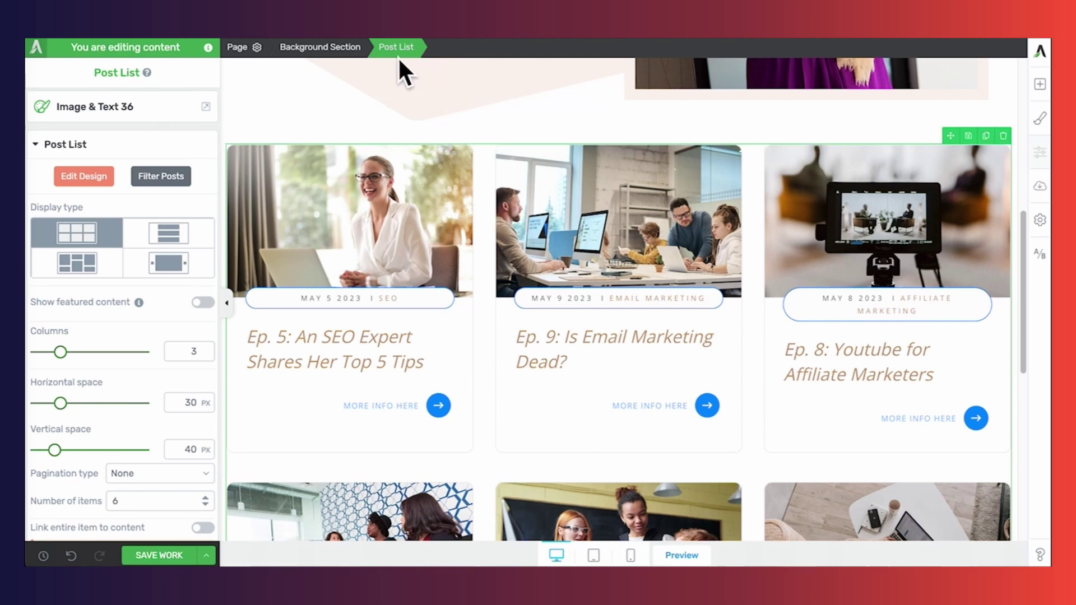
pyautogui.click(85, 177)
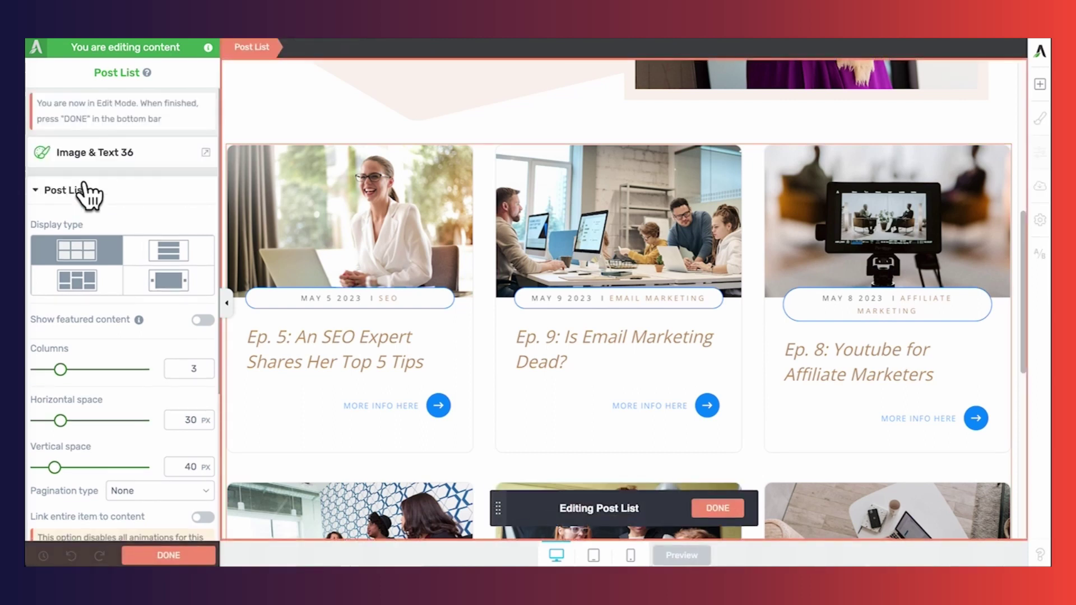
pyautogui.click(263, 307)
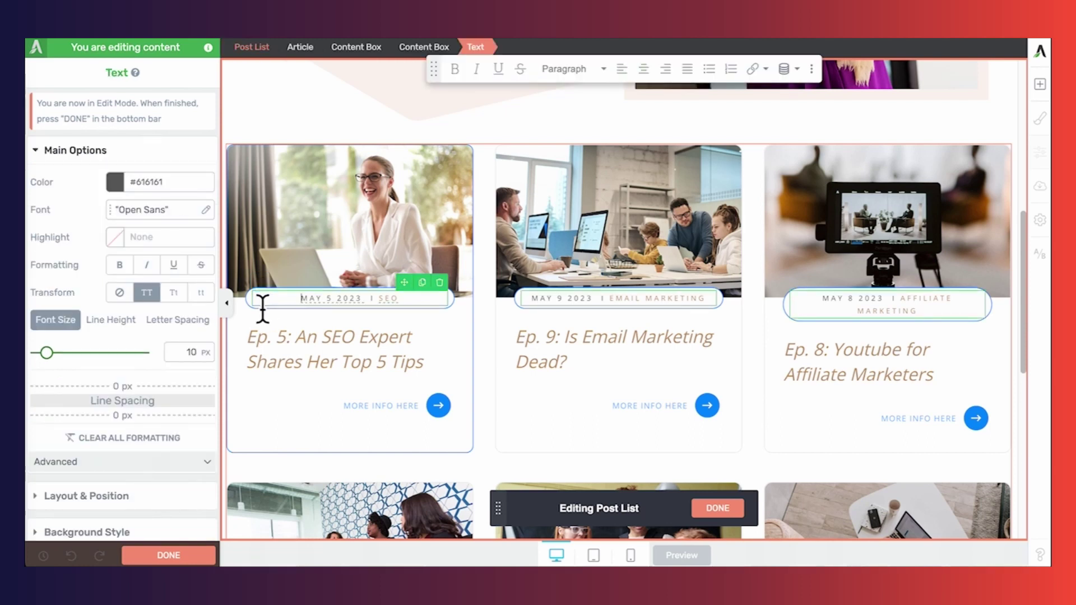